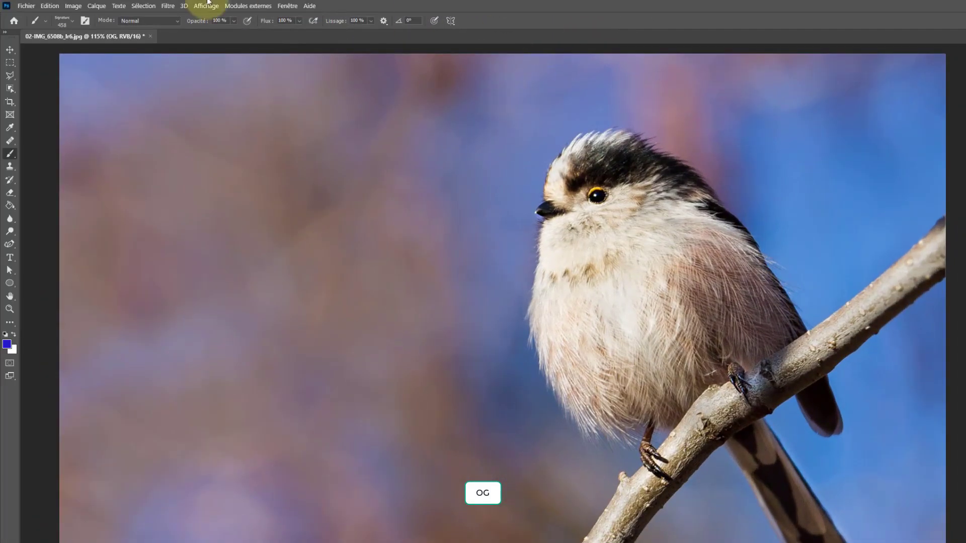
# - Start a new document of 1500 x 1500 pixels at 72 pixels/pouce and set its colour mode to Couleur RVB
pyautogui.click(24, 6)
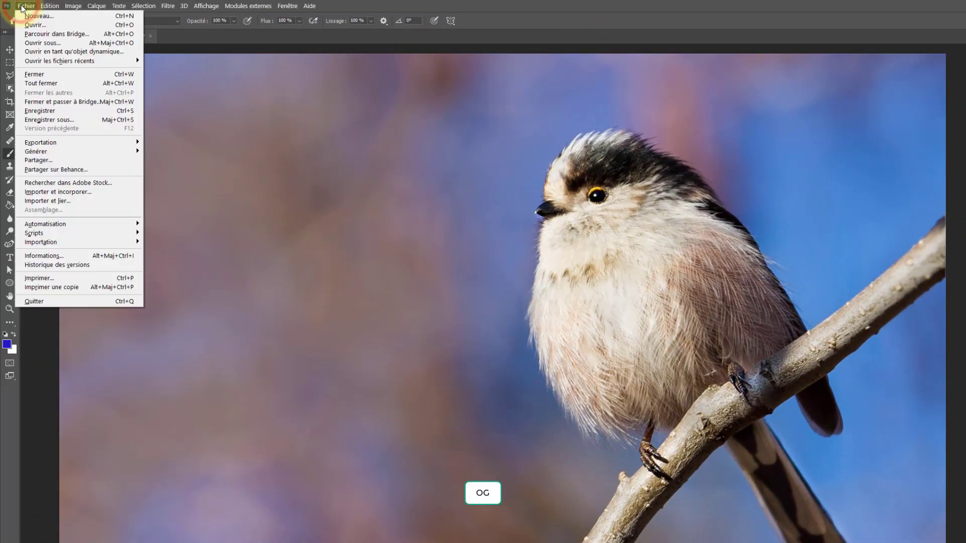
pyautogui.click(23, 17)
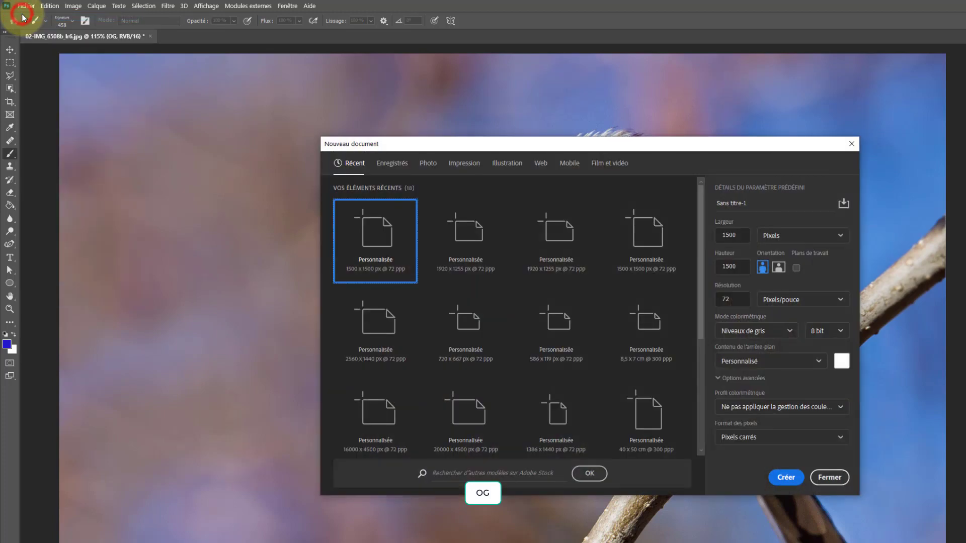
pyautogui.doubleClick(744, 236)
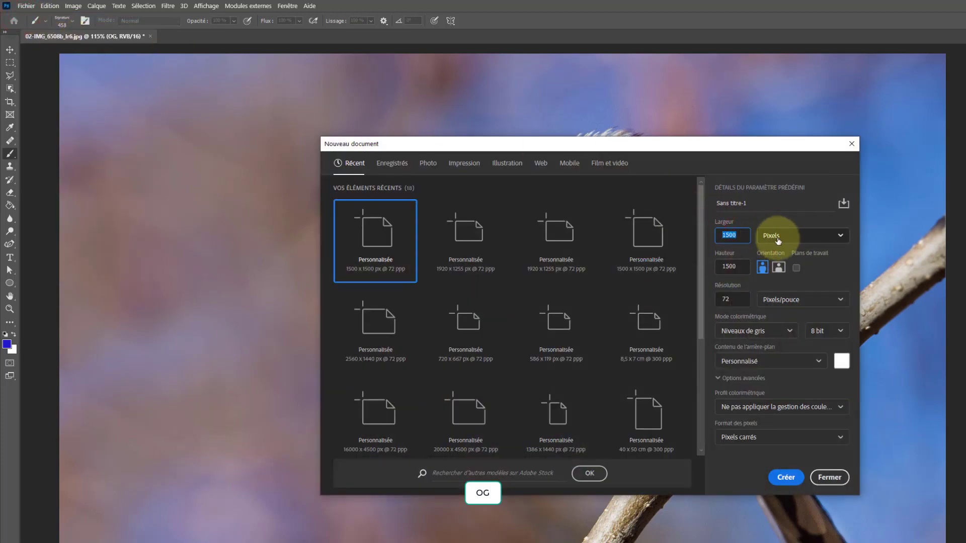
pyautogui.click(736, 265)
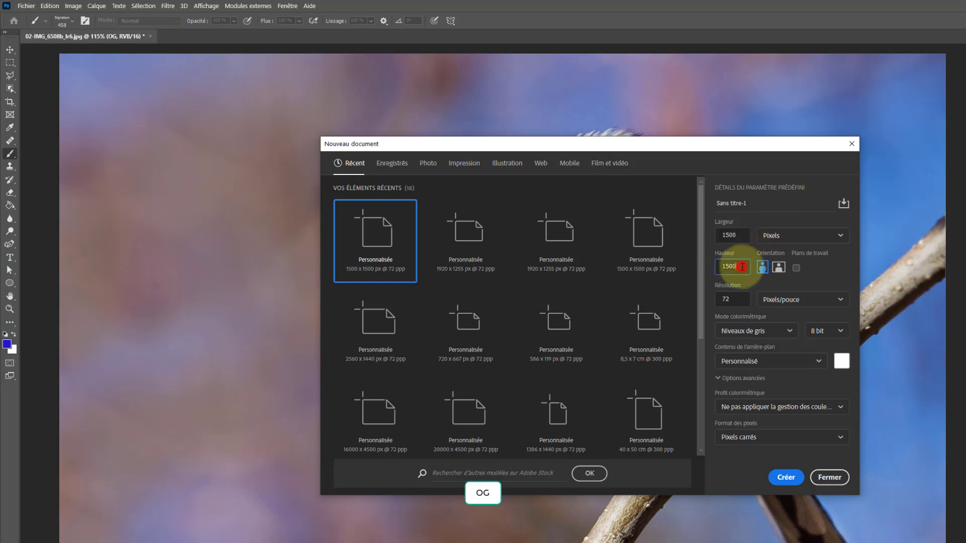
pyautogui.click(791, 238)
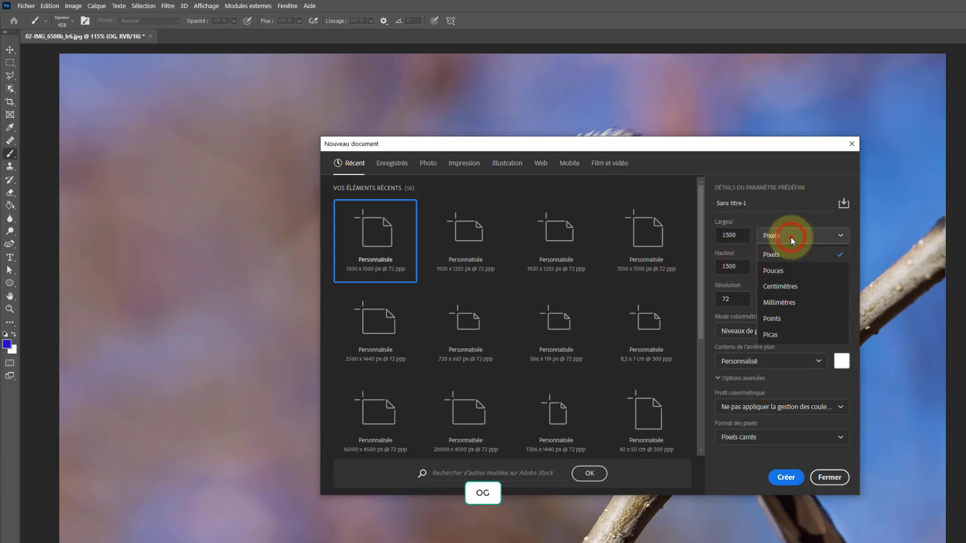
pyautogui.click(791, 237)
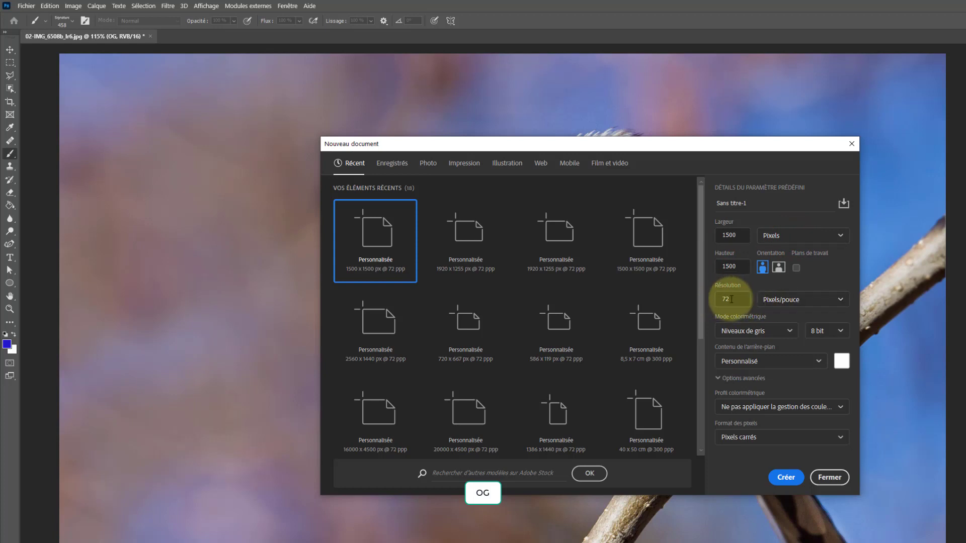
pyautogui.click(790, 332)
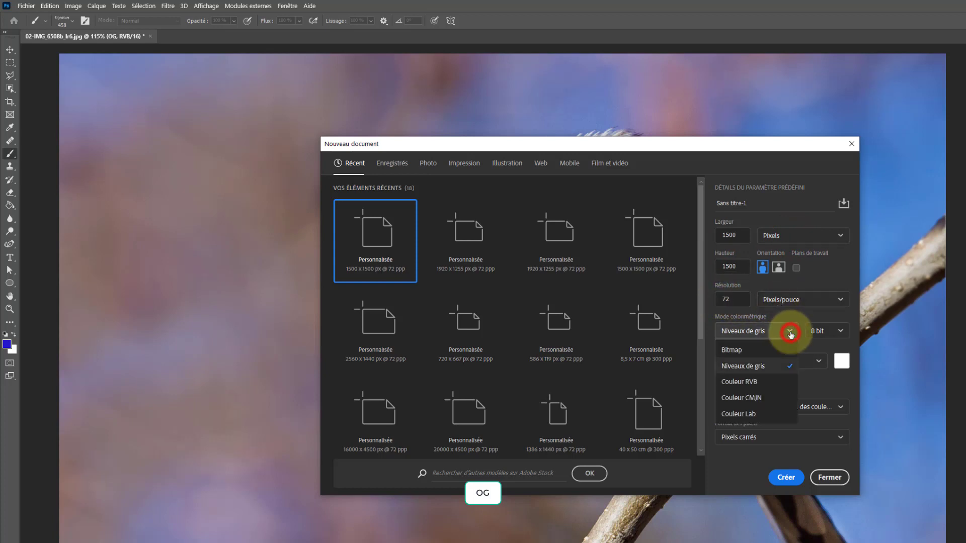
pyautogui.click(733, 382)
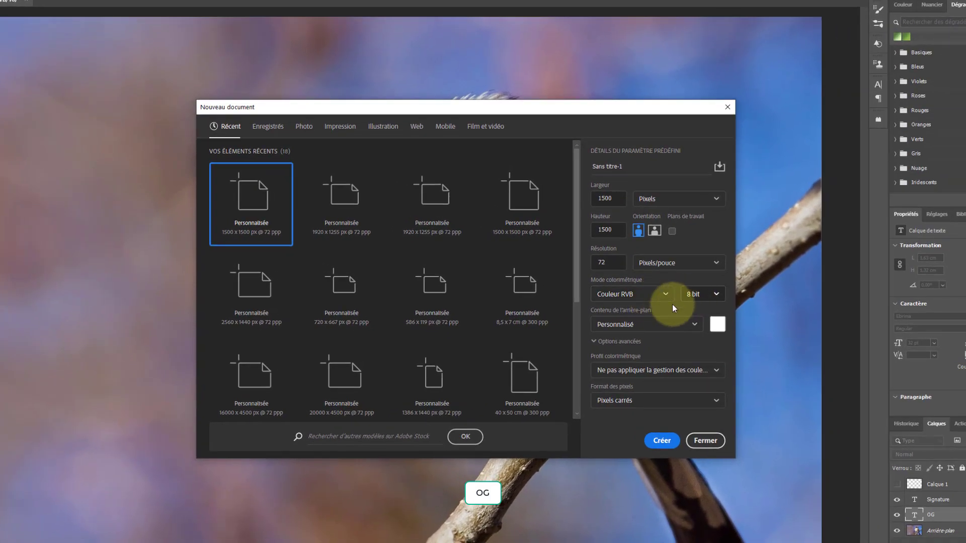
# - Give the new document a custom white background (ffffff) and create it
pyautogui.click(693, 327)
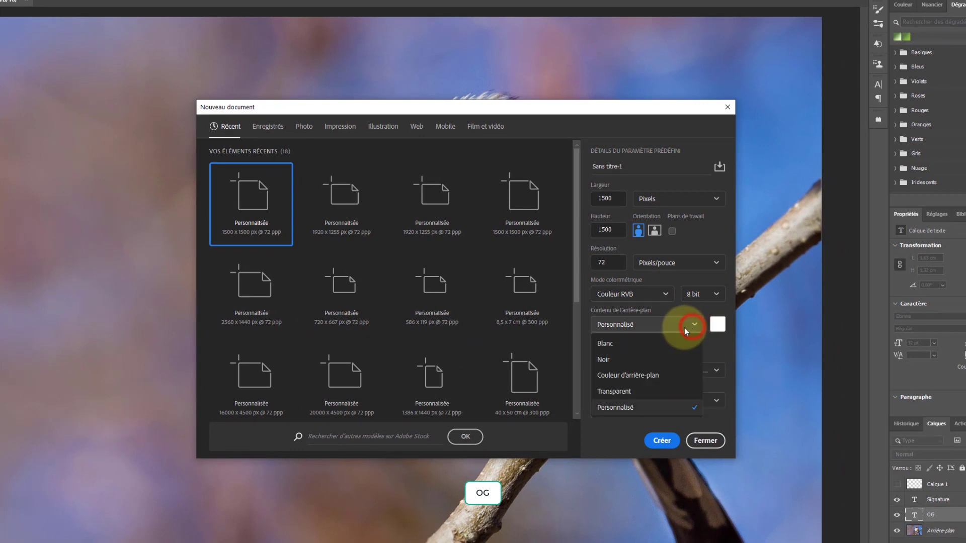
pyautogui.click(609, 346)
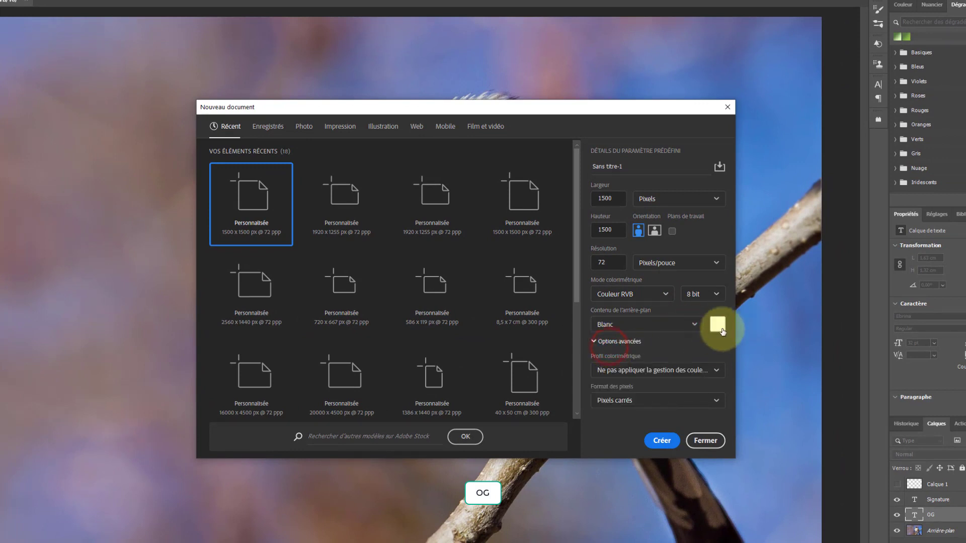
pyautogui.click(717, 325)
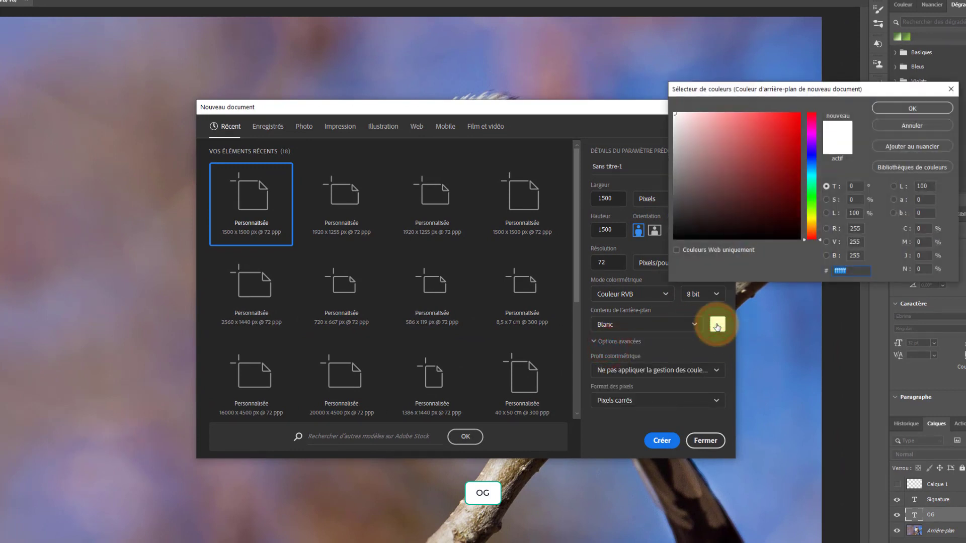
pyautogui.click(725, 161)
pyautogui.moveTo(725, 161); pyautogui.dragTo(628, 79)
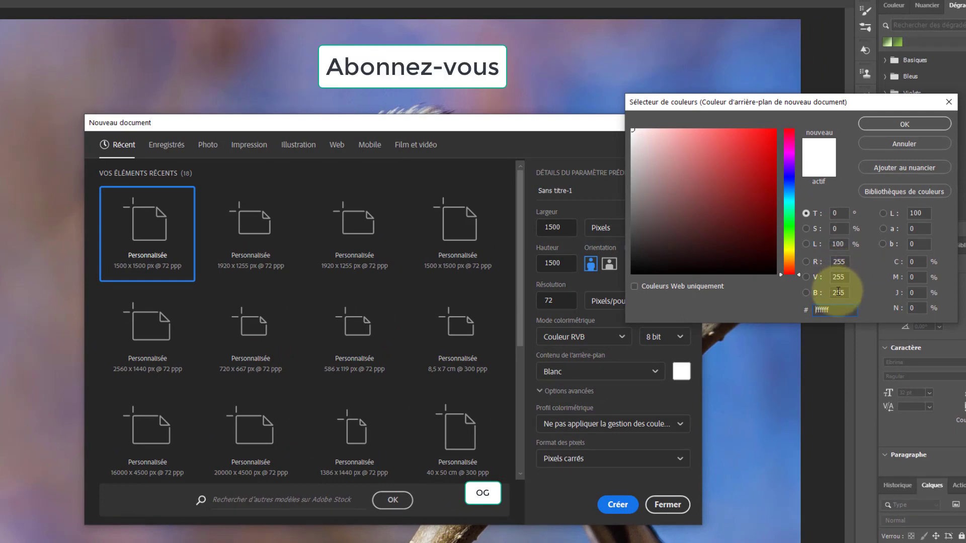
pyautogui.doubleClick(839, 309)
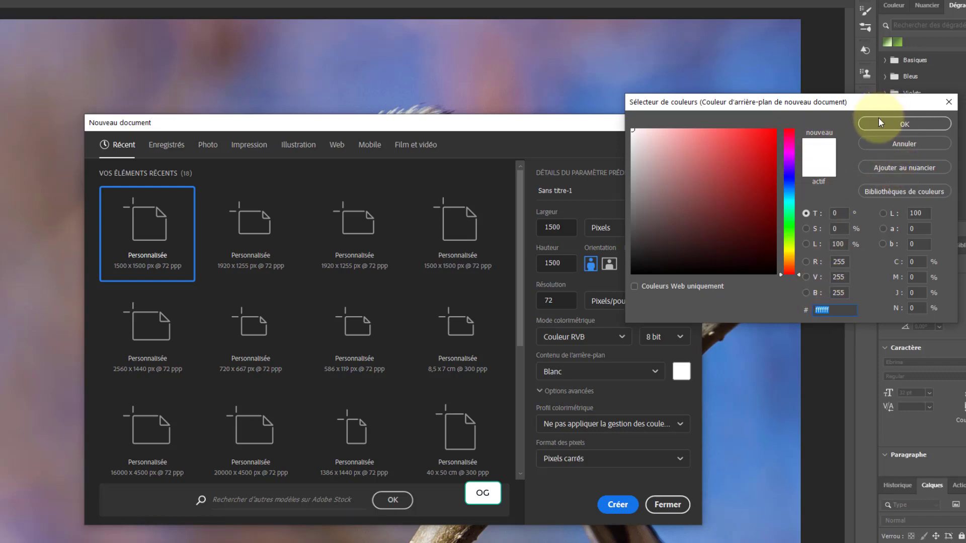
pyautogui.click(904, 124)
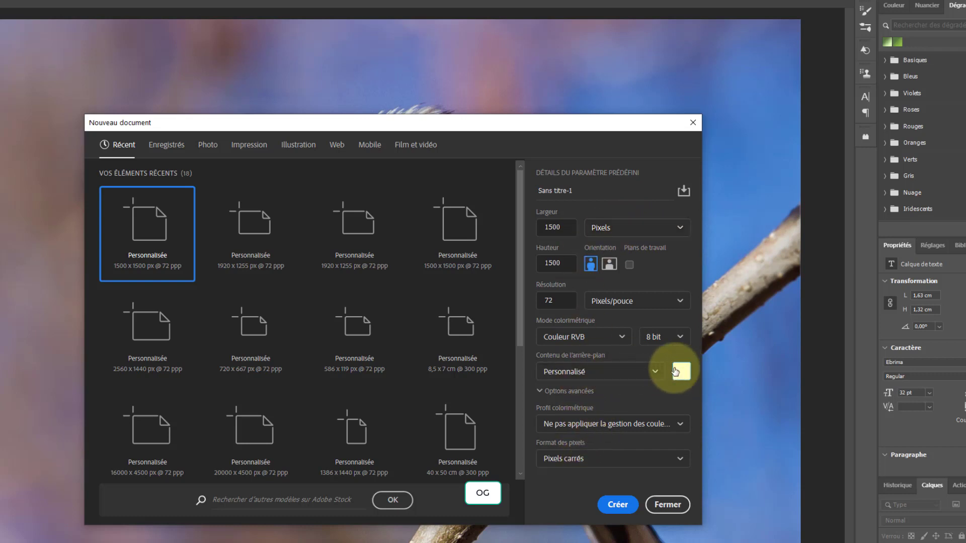
pyautogui.click(657, 372)
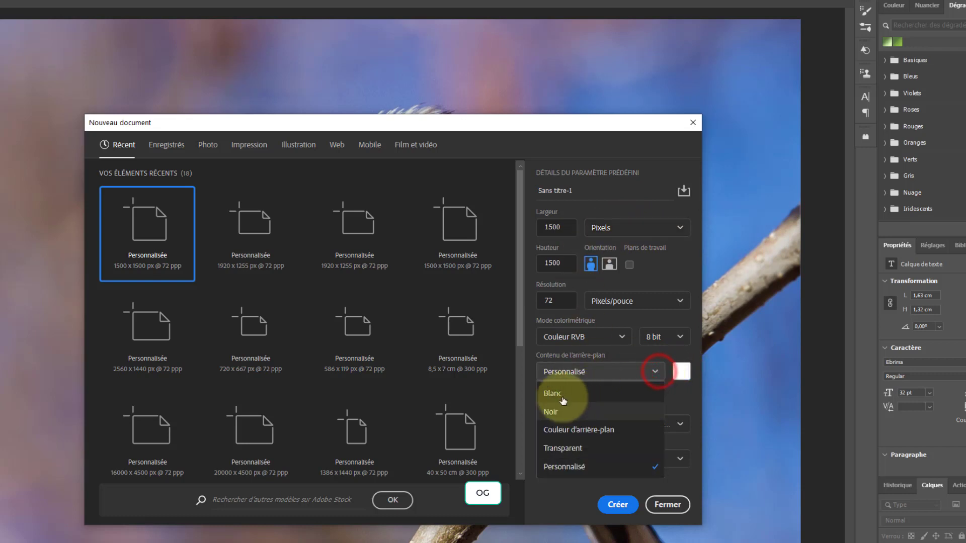
pyautogui.click(682, 388)
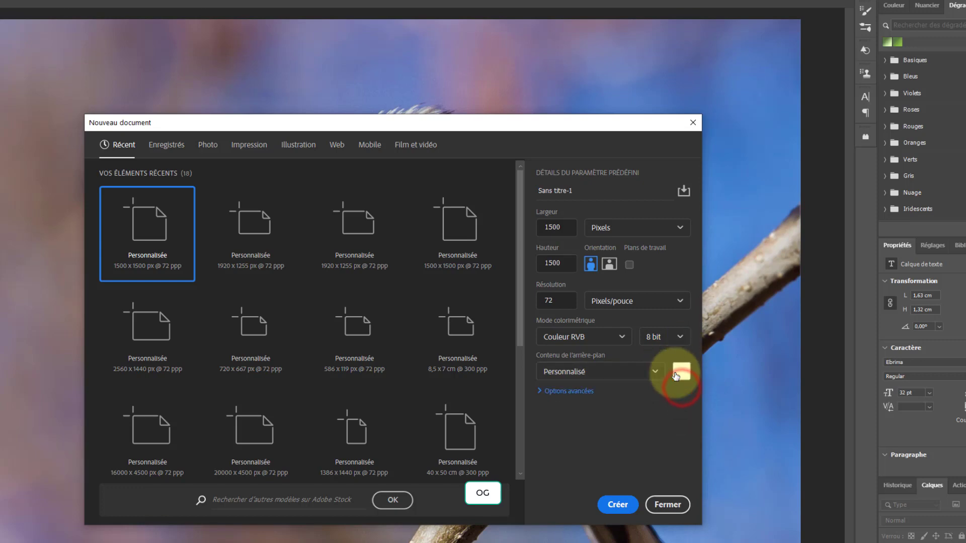
pyautogui.click(616, 505)
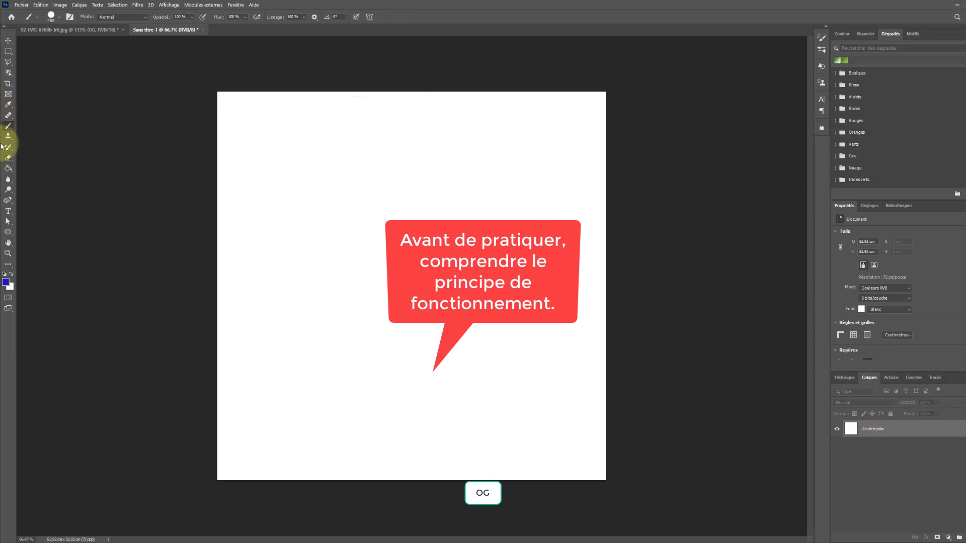
# - Set the foreground colour to pure black (000000)
pyautogui.click(7, 283)
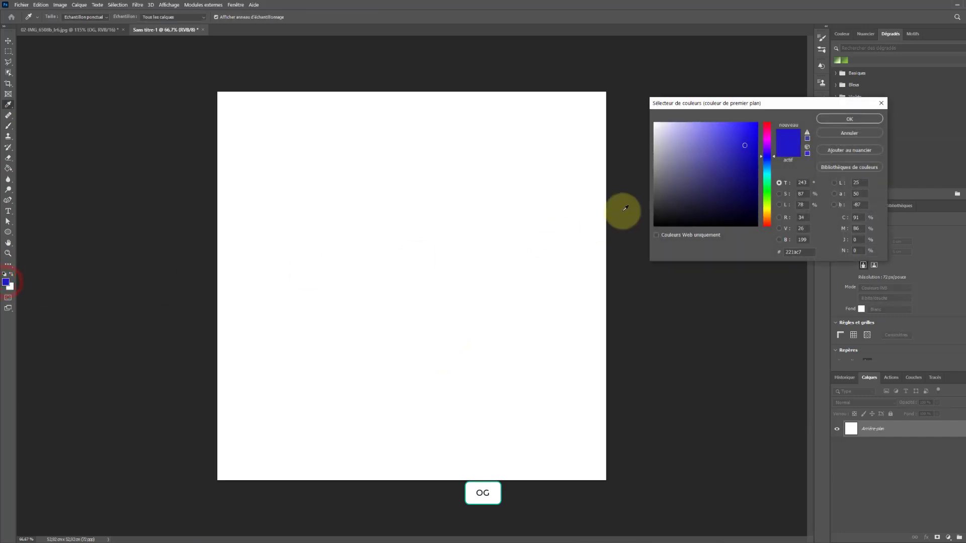
pyautogui.moveTo(708, 174); pyautogui.dragTo(639, 237)
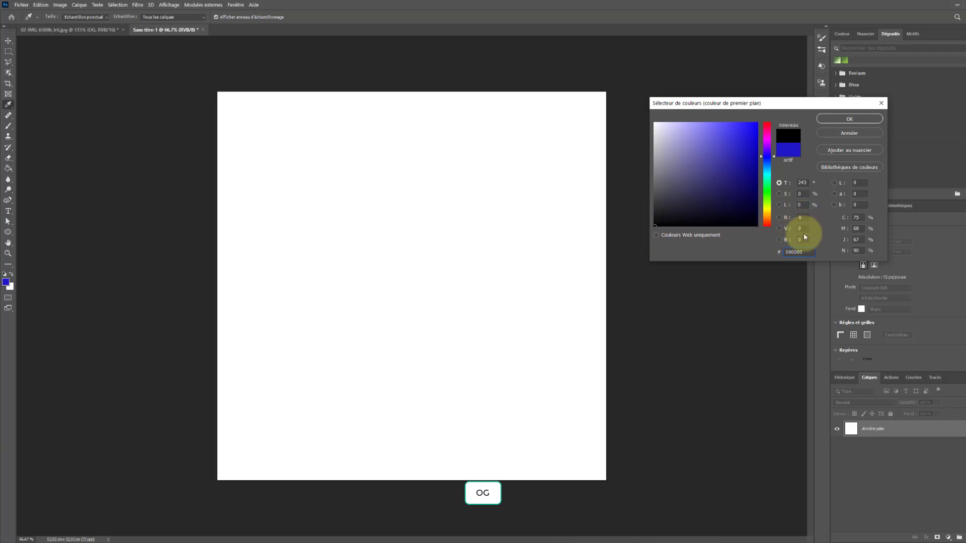
pyautogui.click(805, 252)
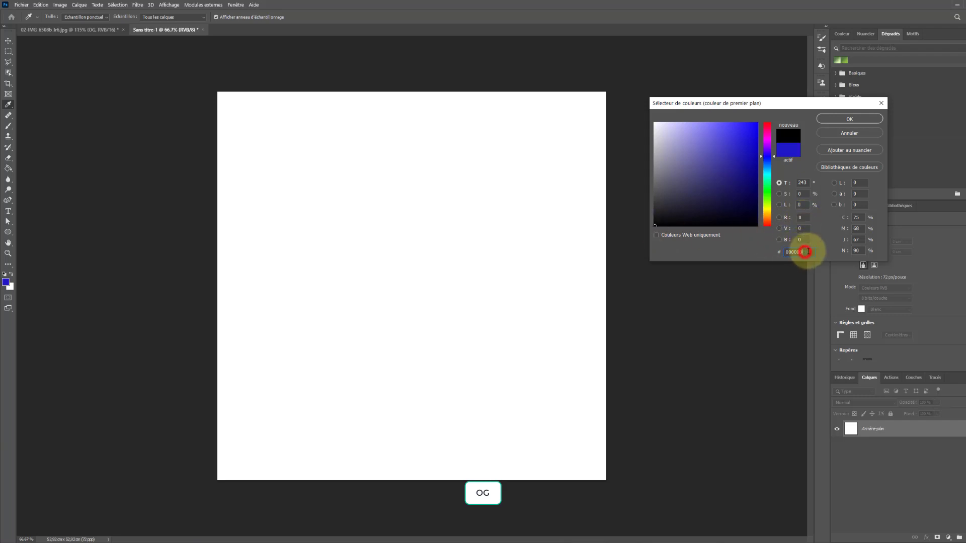
pyautogui.doubleClick(787, 253)
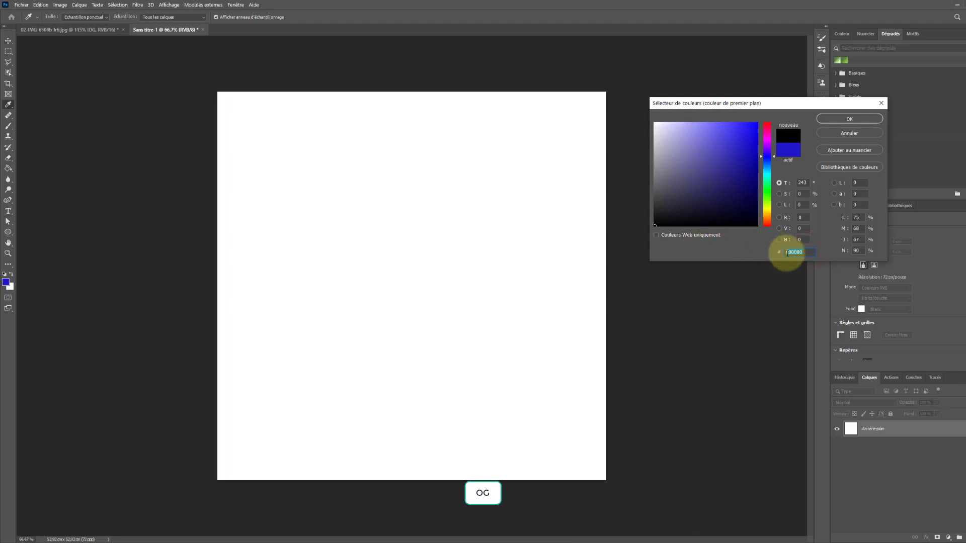
pyautogui.click(828, 120)
# - Paint three separate black dots in a triangle with the Brush tool: one near the centre and one in each lower corner of the canvas
pyautogui.press('b')
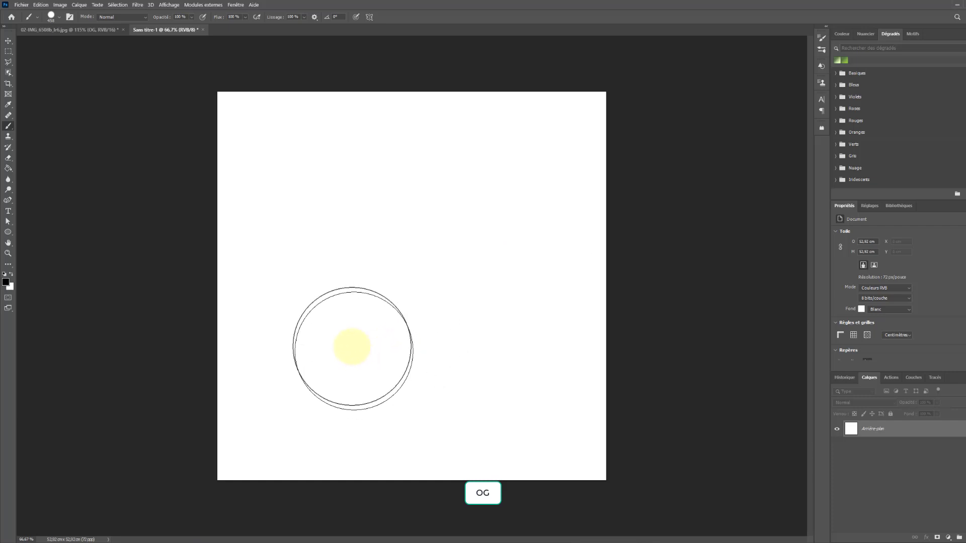
pyautogui.click(404, 274)
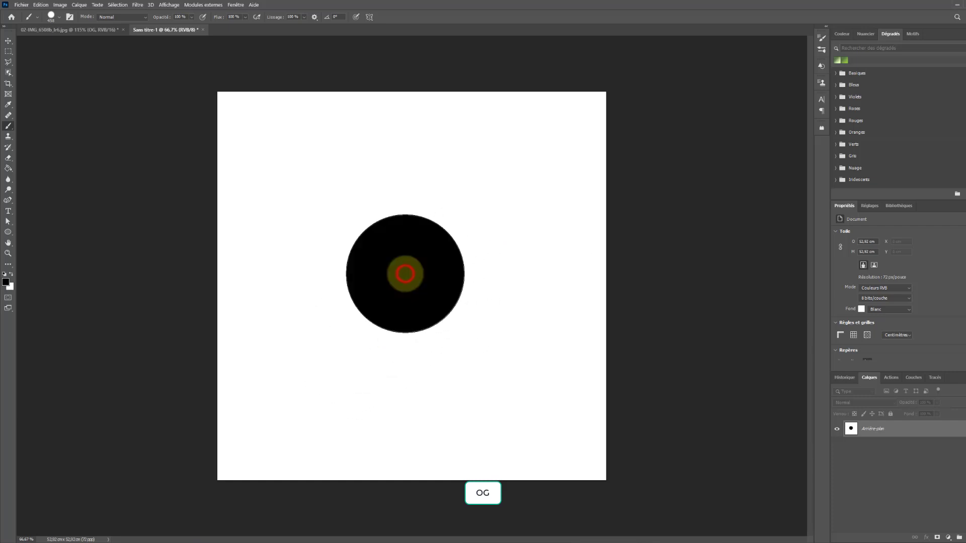
pyautogui.click(288, 399)
pyautogui.click(535, 400)
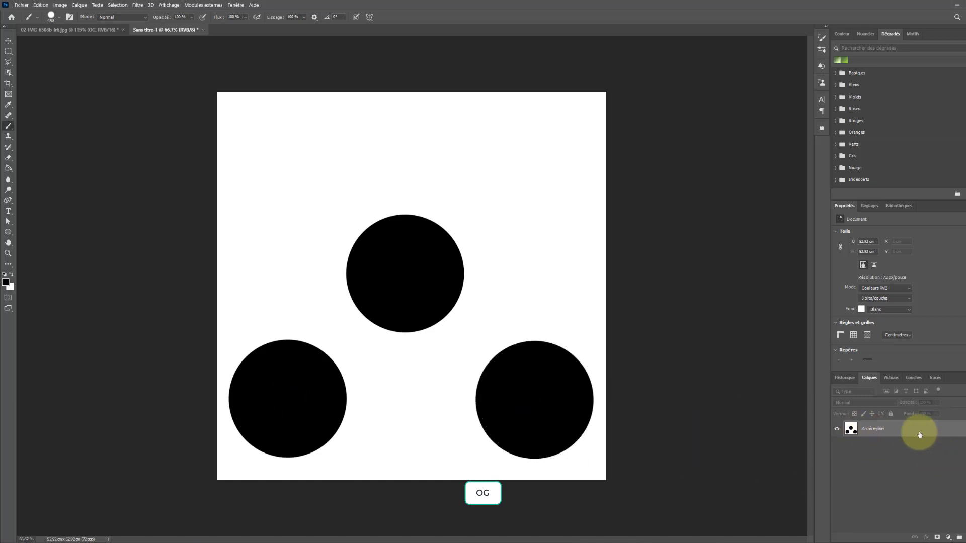
# - Define the three-dot drawing as a brush preset named "Triple points"
pyautogui.click(46, 6)
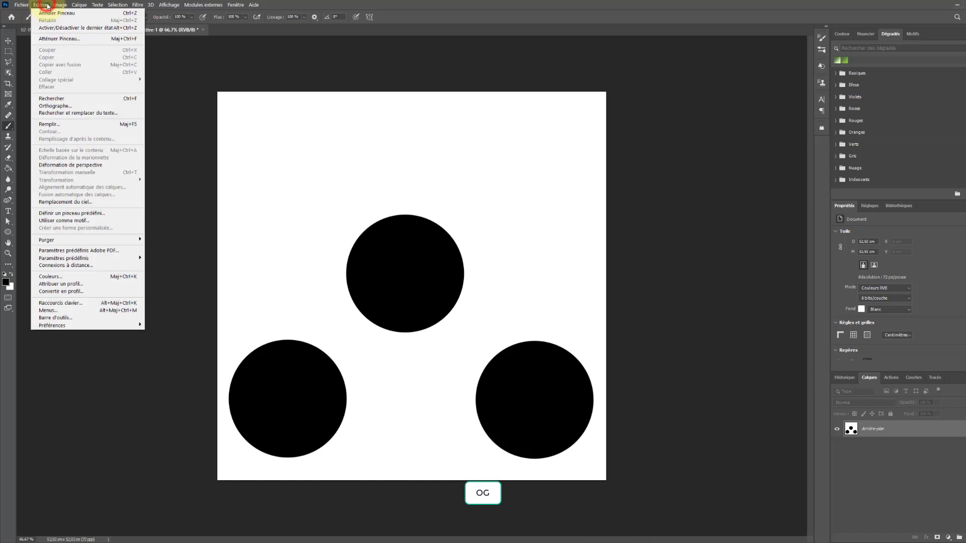
pyautogui.click(51, 214)
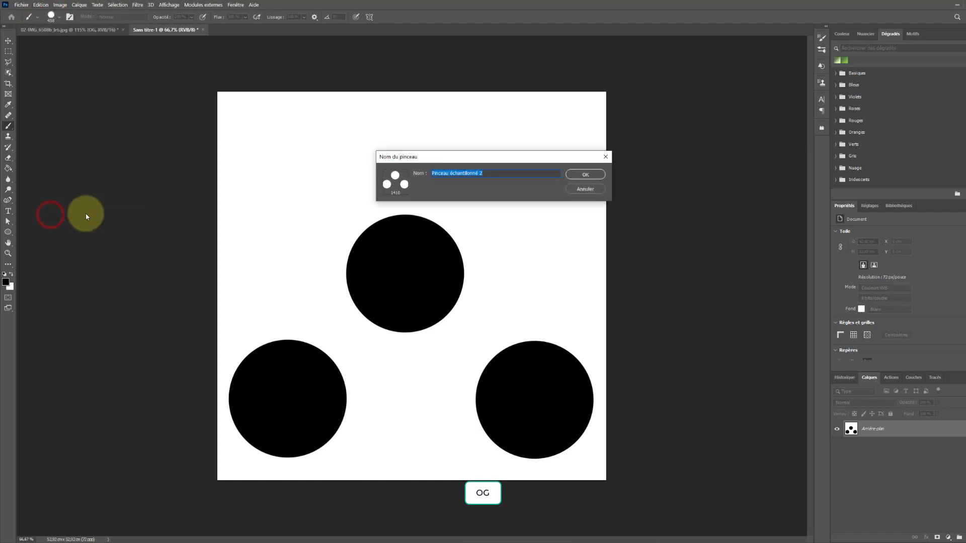
pyautogui.write('Tr')
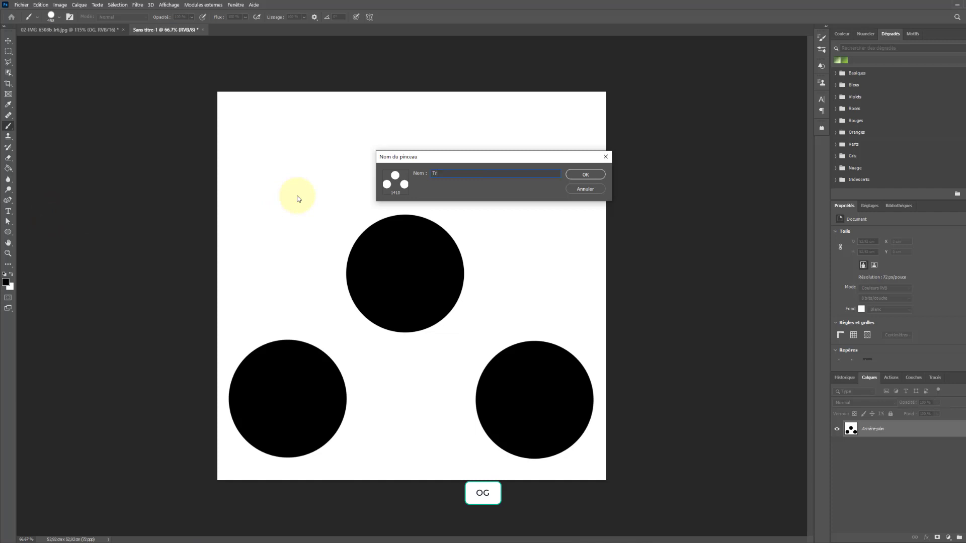
pyautogui.write('iple points')
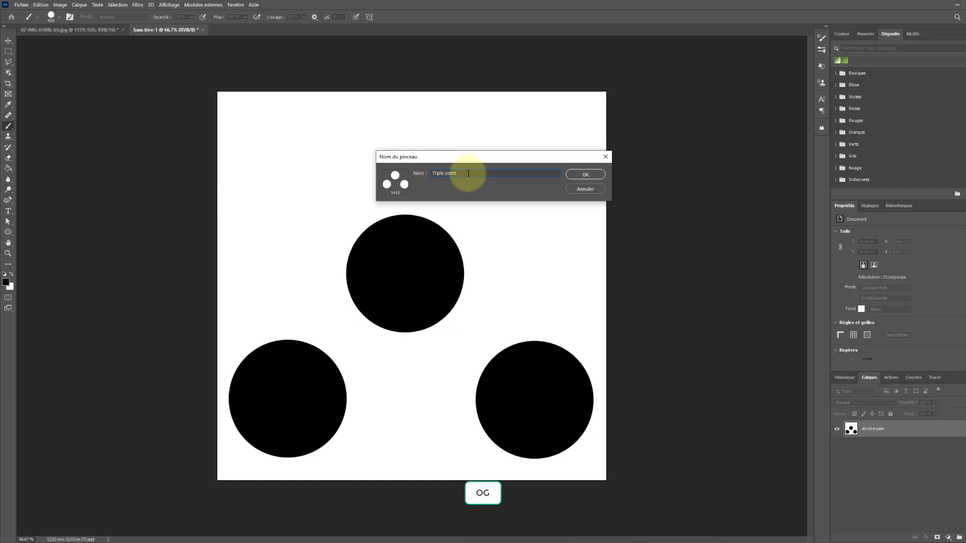
pyautogui.click(585, 175)
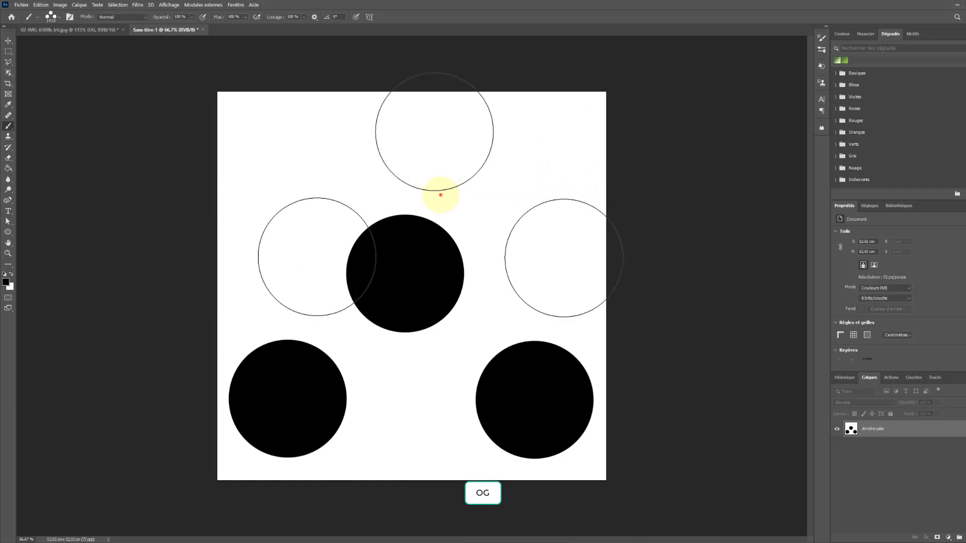
# - Stamp the new three-dot brush four times across the canvas at its full size
pyautogui.click(441, 197)
pyautogui.click(410, 329)
pyautogui.click(621, 226)
pyautogui.click(500, 318)
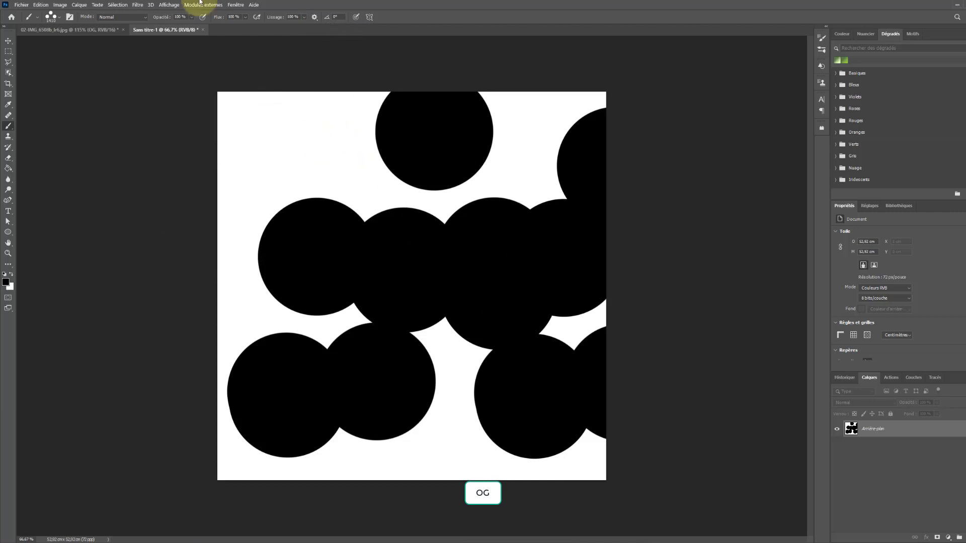
# - Switch to the recently used hard round brush (Arrondi net) and undo the test stamp made with it
pyautogui.click(61, 19)
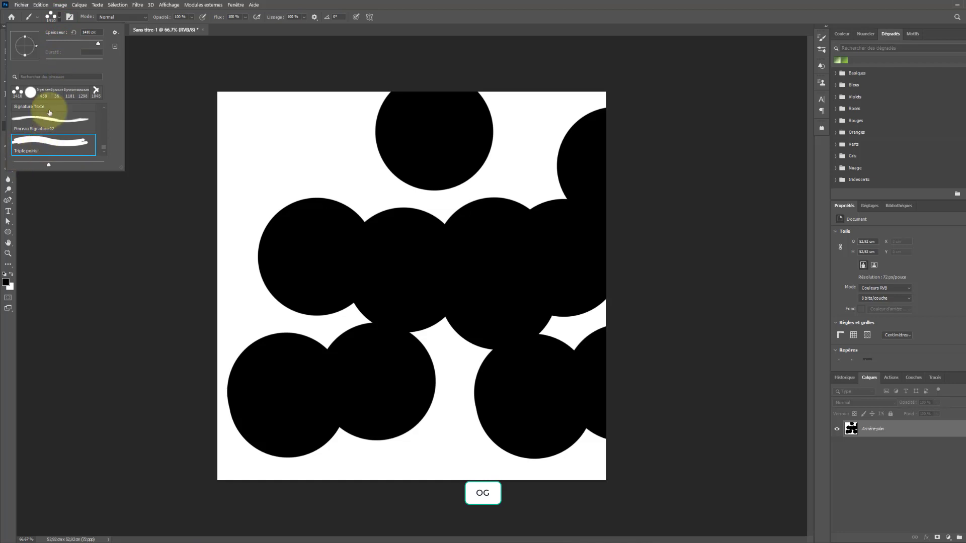
pyautogui.click(30, 92)
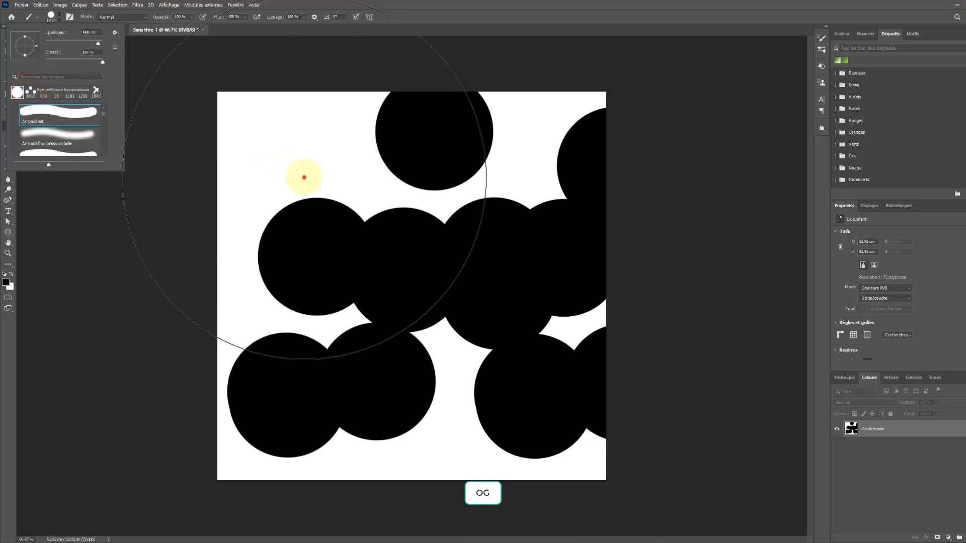
pyautogui.click(302, 176)
pyautogui.hotkey('ctrl', 'z')
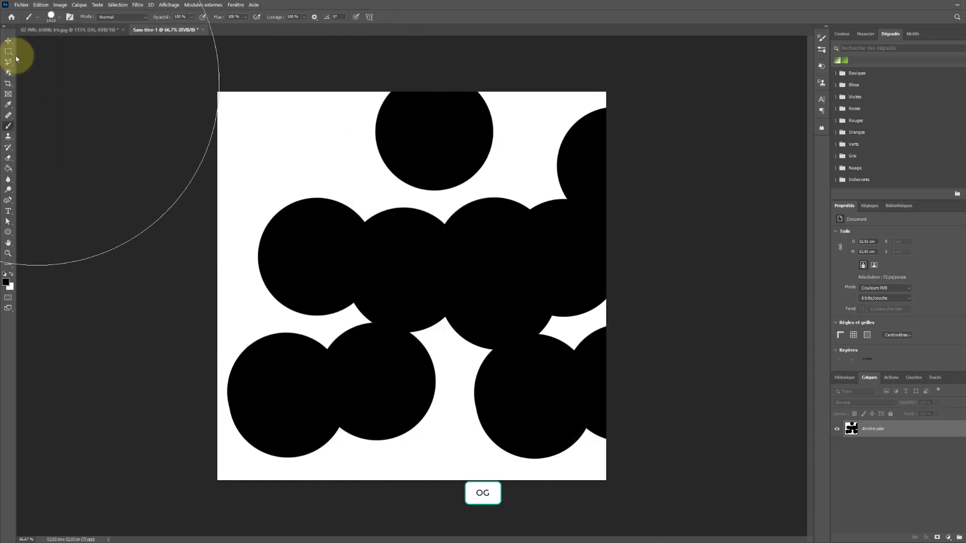
# - Select the saved "Triple points" brush at the end of the brush preset list
pyautogui.click(59, 16)
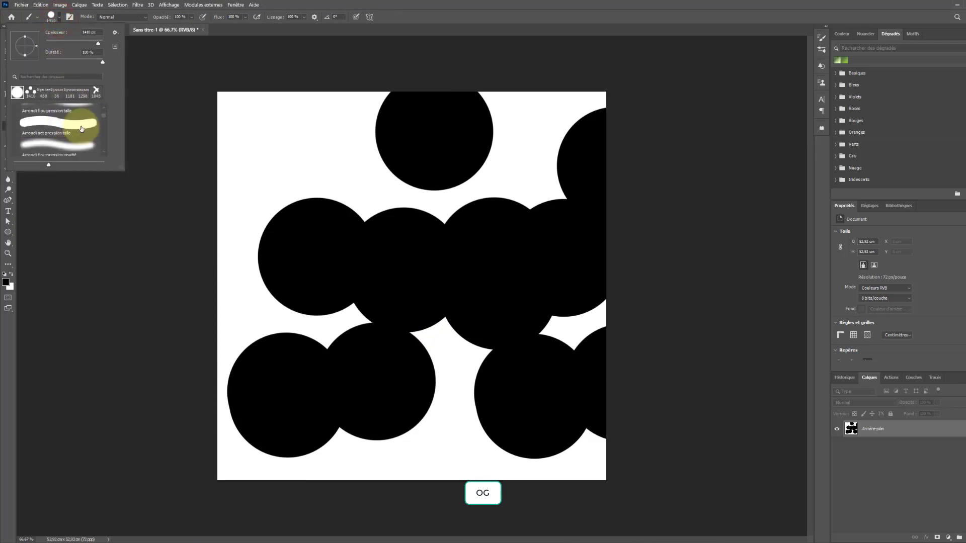
pyautogui.moveTo(104, 115); pyautogui.dragTo(102, 166)
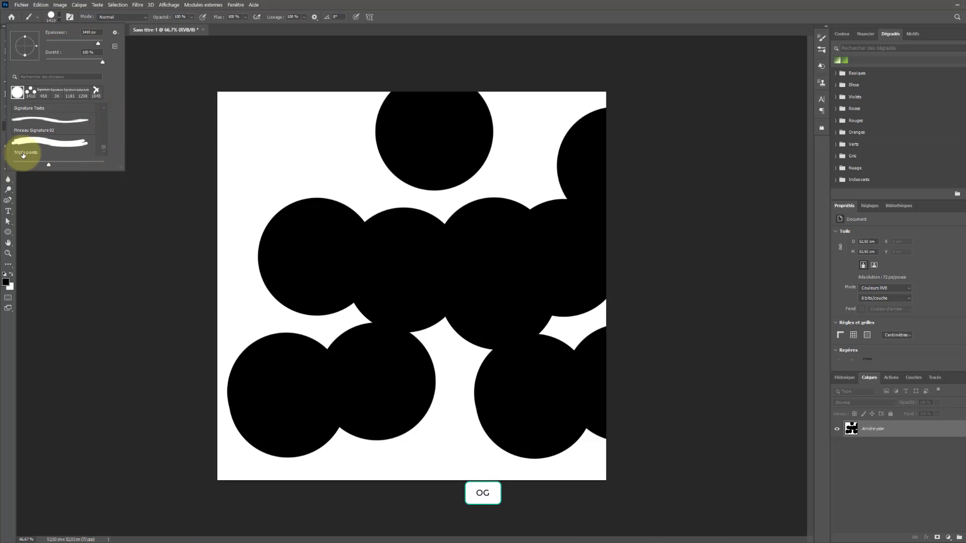
pyautogui.click(31, 151)
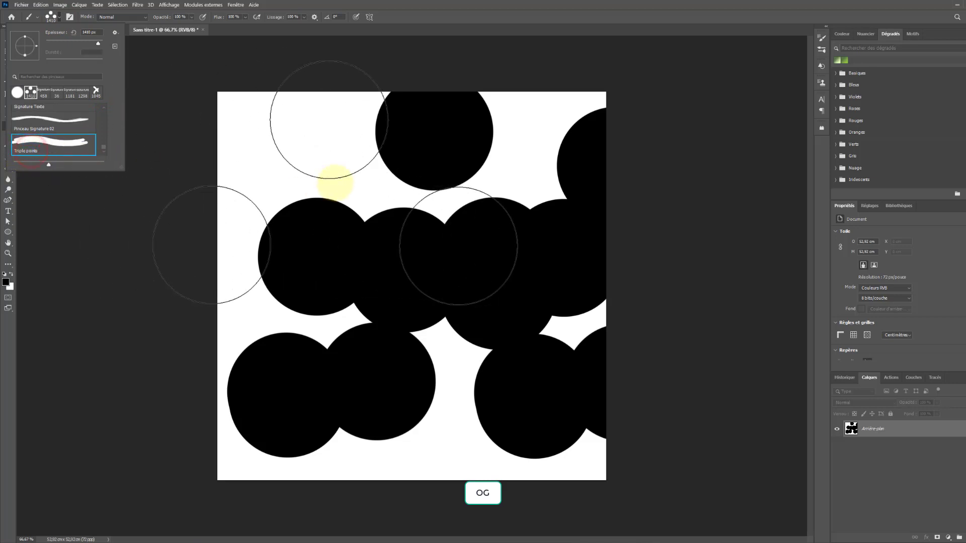
pyautogui.click(518, 3)
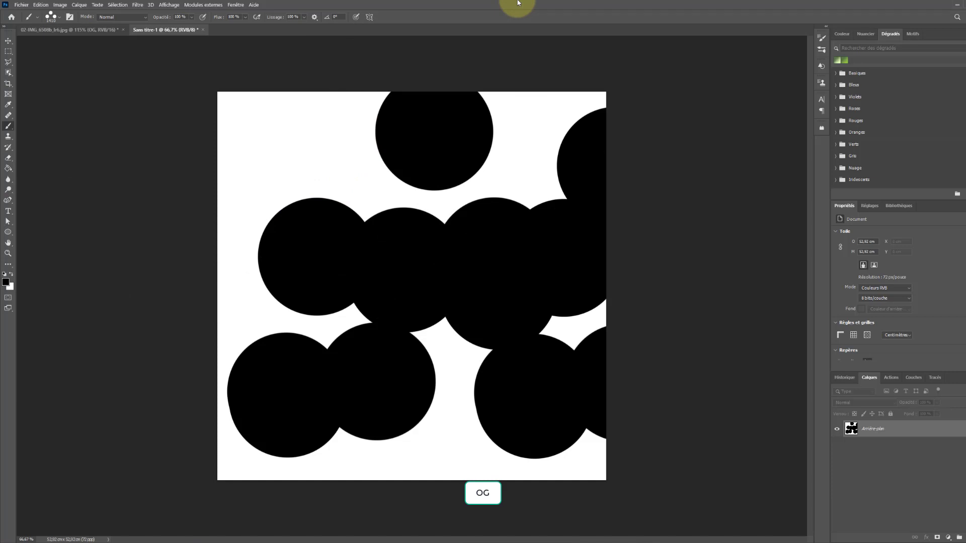
# - Undo all the black dots painted on the canvas until the document is blank white again
pyautogui.hotkey('ctrl', 'z')
pyautogui.hotkey('ctrl', 'z')
pyautogui.hotkey('ctrl', 'z')
pyautogui.hotkey('ctrl', 'z')
pyautogui.hotkey('ctrl', 'z')
pyautogui.hotkey('ctrl', 'z')
pyautogui.hotkey('ctrl', 'z')
pyautogui.hotkey('ctrl', 'z')
pyautogui.hotkey('ctrl', 'z')
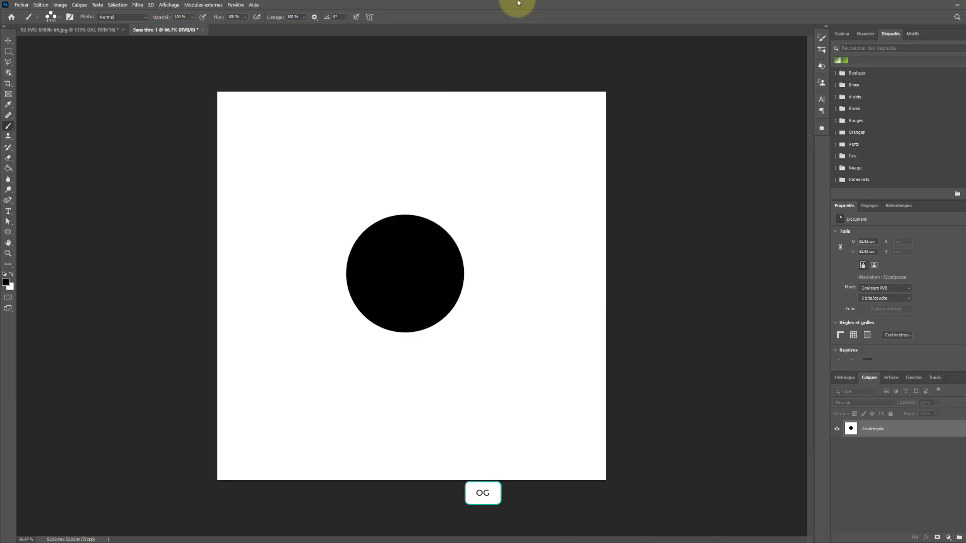
pyautogui.hotkey('ctrl', 'z')
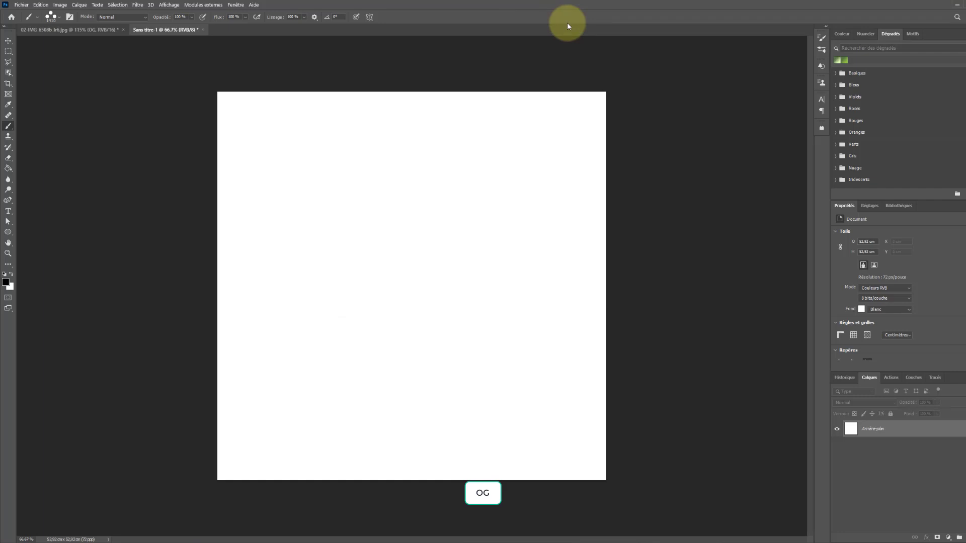
# - Add a text layer reading "SIGNATURE" near the centre of the blank canvas
pyautogui.click(7, 212)
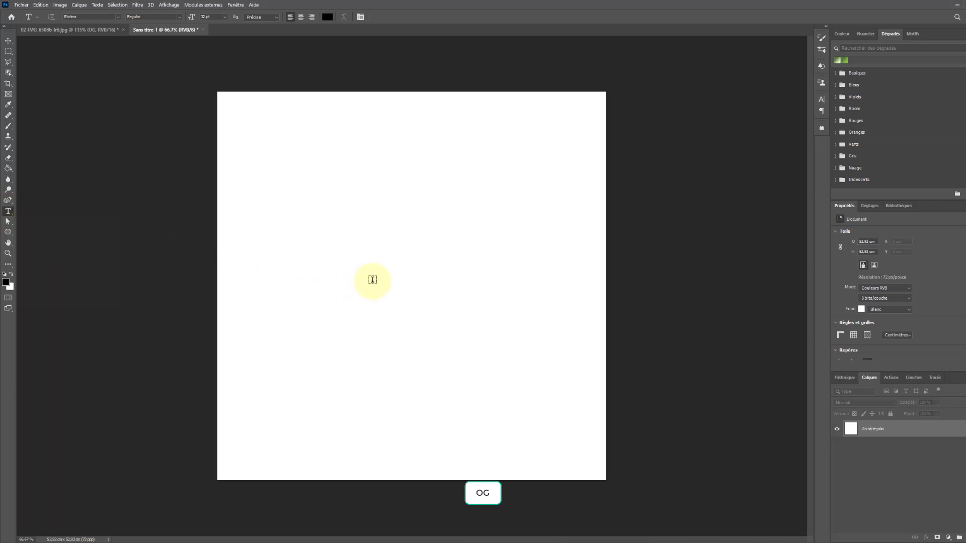
pyautogui.click(374, 278)
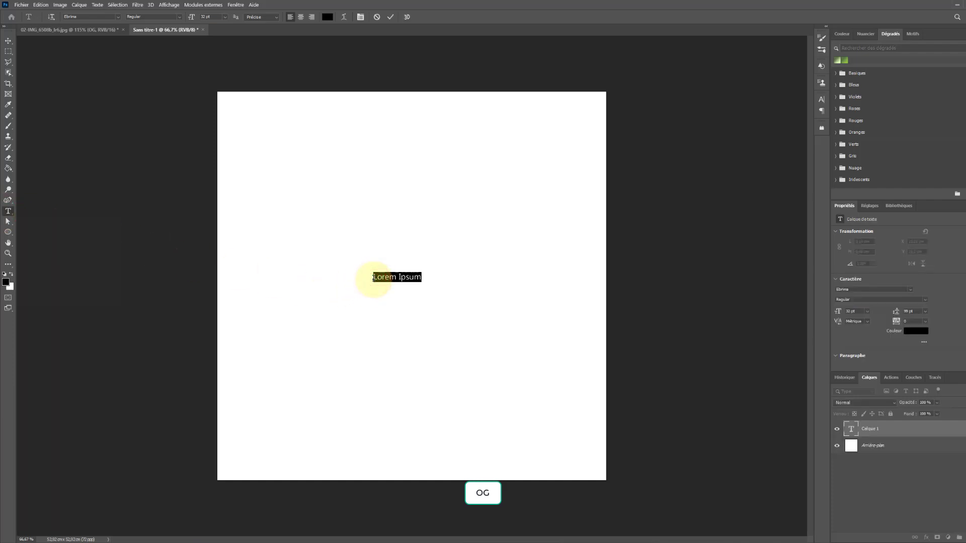
pyautogui.click(373, 278)
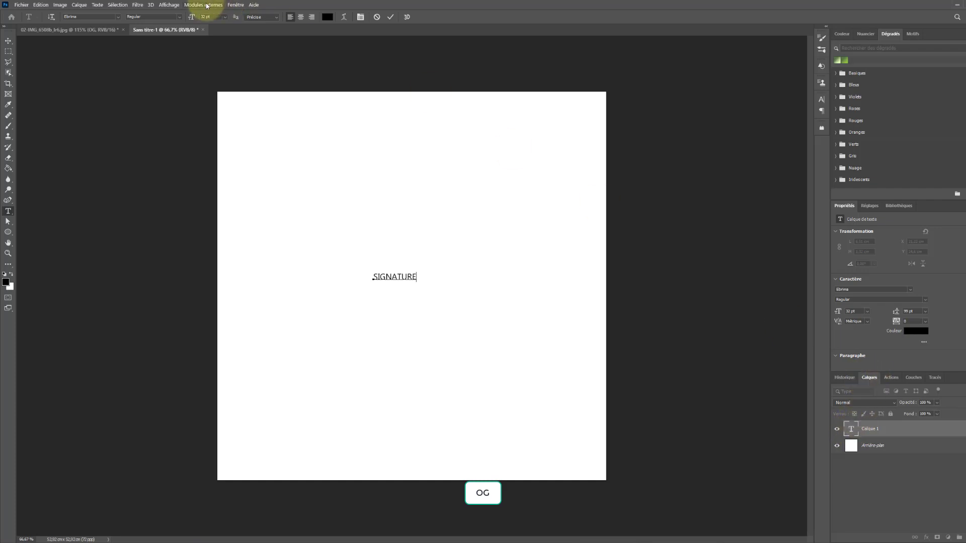
pyautogui.click(235, 5)
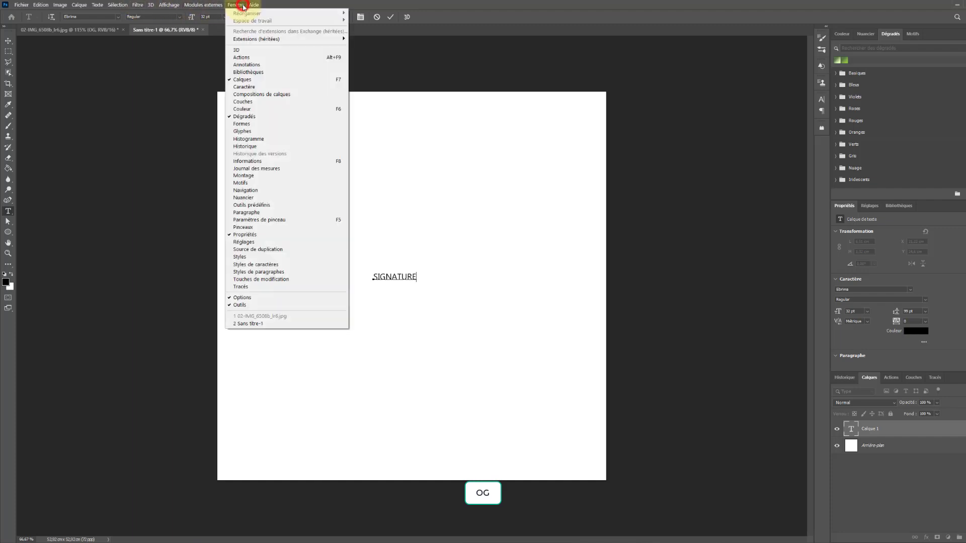
pyautogui.click(365, 2)
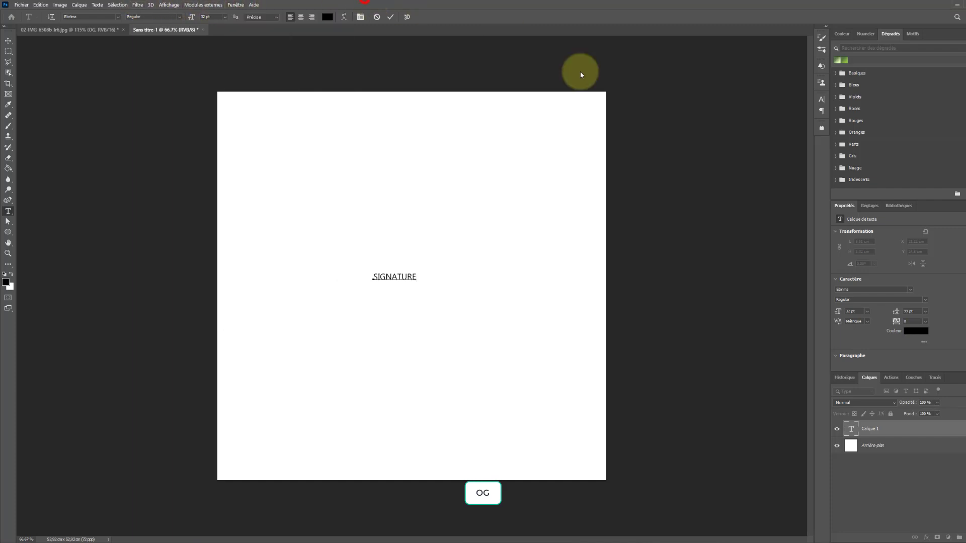
# - Enlarge the whole SIGNATURE text to a font size of about 207 pt
pyautogui.doubleClick(850, 430)
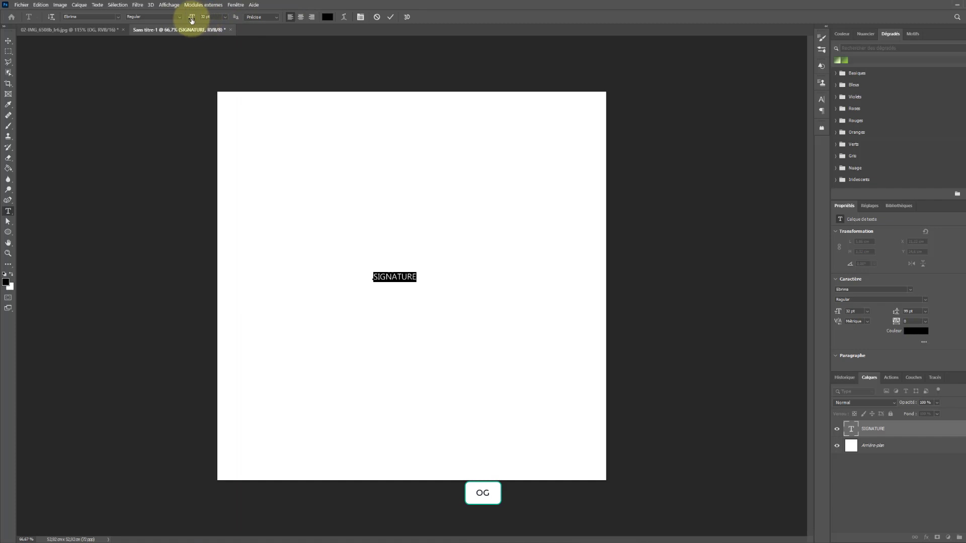
pyautogui.moveTo(192, 20)
pyautogui.mouseDown()
pyautogui.moveTo(224, 19)
pyautogui.moveTo(196, 19)
pyautogui.mouseUp()
pyautogui.click(225, 17)
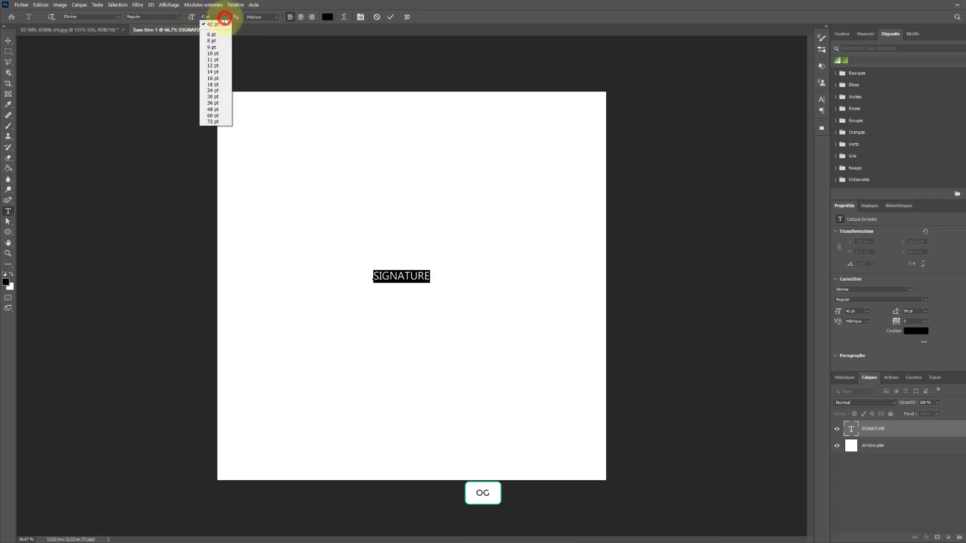
pyautogui.click(225, 18)
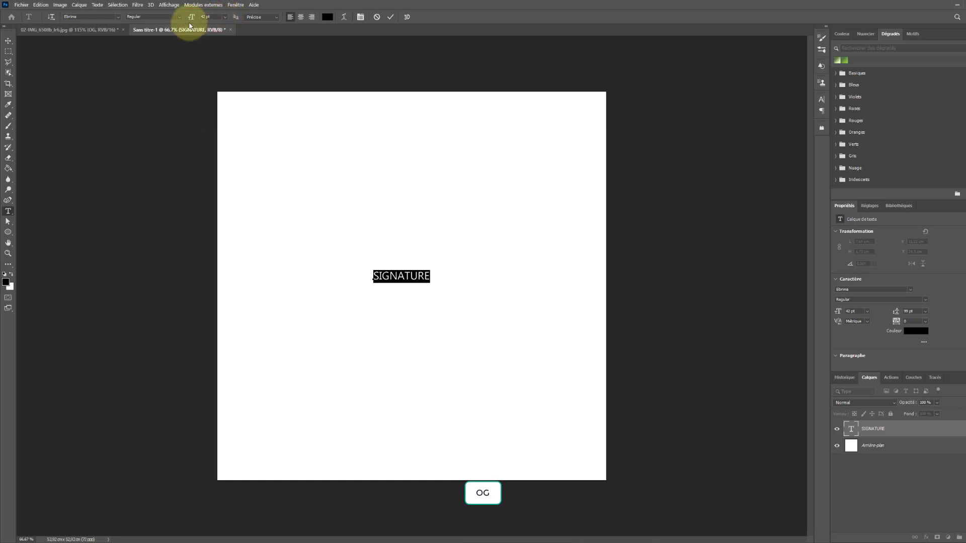
pyautogui.click(191, 19)
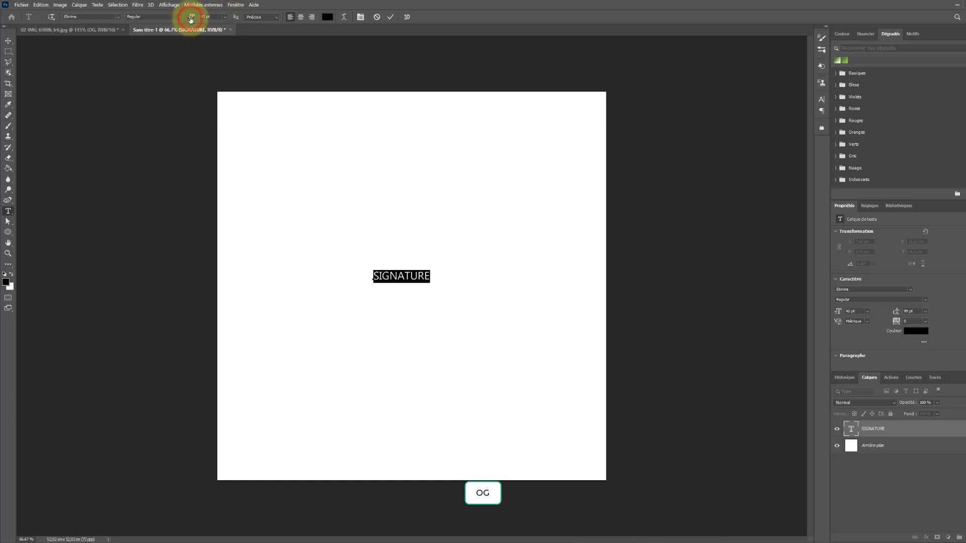
pyautogui.moveTo(191, 20); pyautogui.dragTo(258, 15)
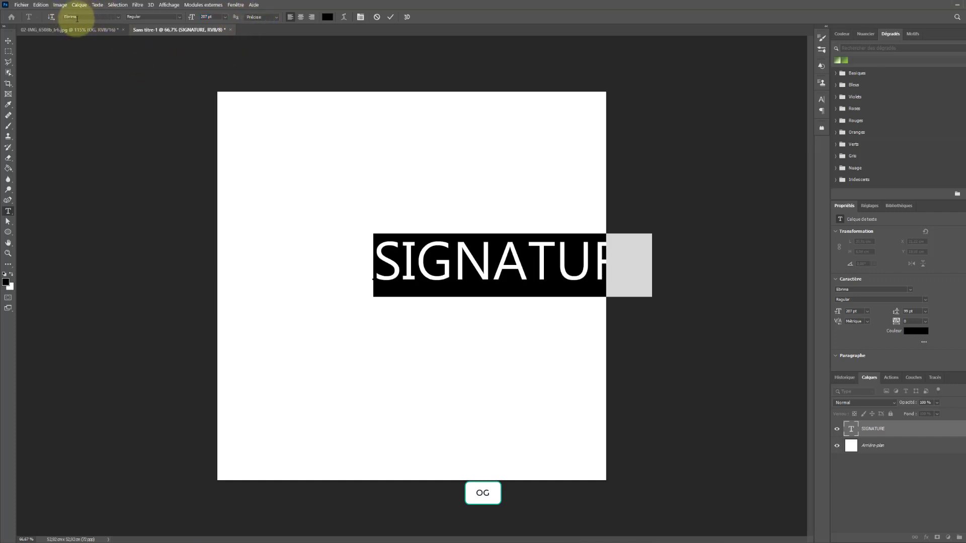
# - Change the SIGNATURE text's font to Cracked Johnnie and move the text toward the canvas's left edge
pyautogui.click(117, 18)
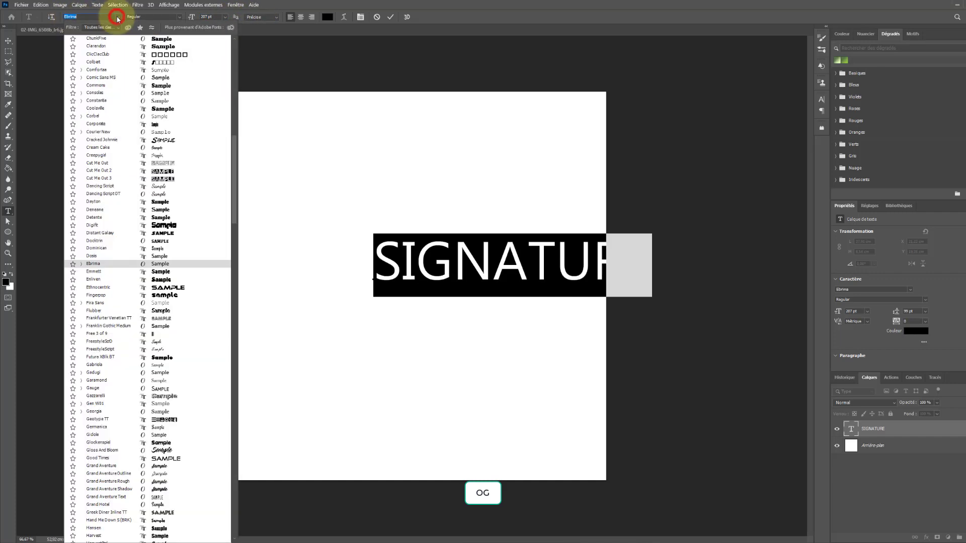
pyautogui.press('Up')
pyautogui.press('Up')
pyautogui.press('Up')
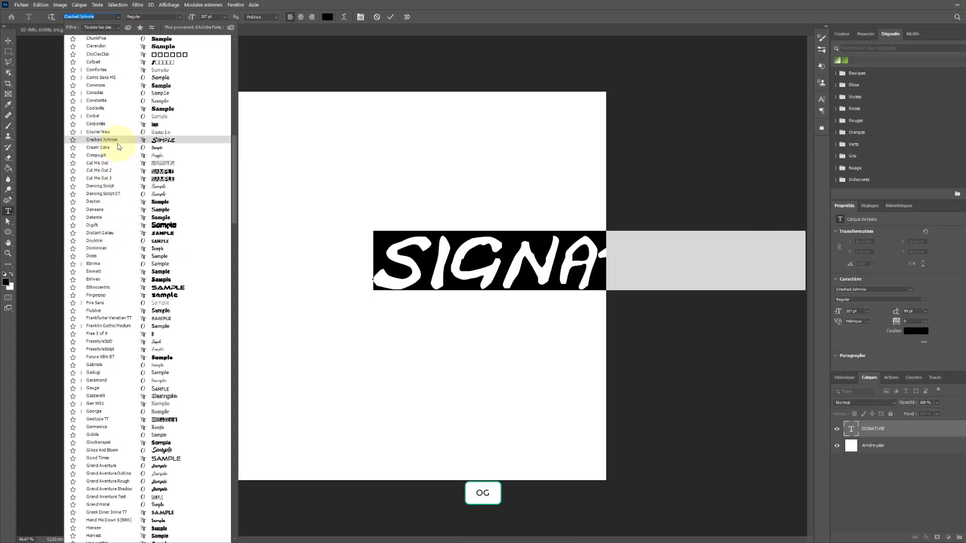
pyautogui.click(118, 139)
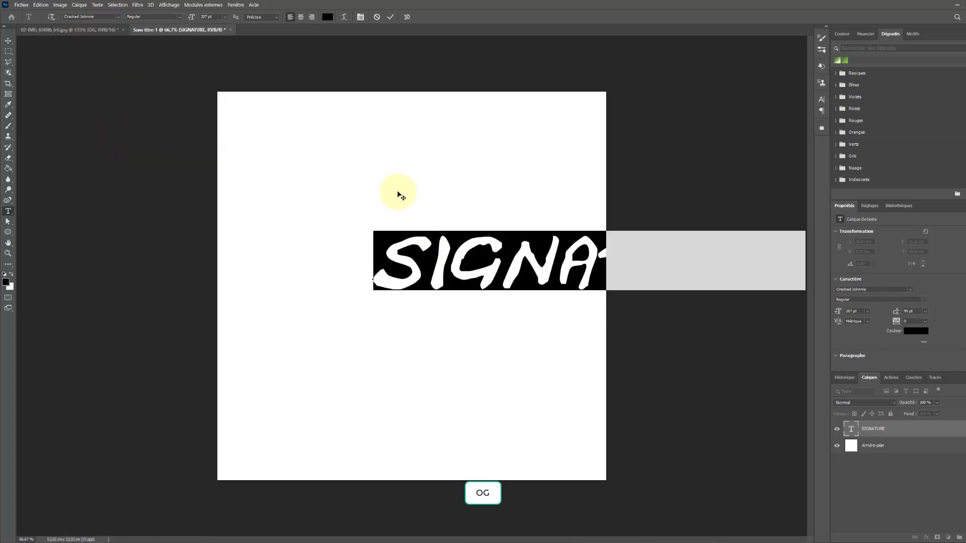
pyautogui.click(8, 43)
pyautogui.moveTo(508, 270)
pyautogui.mouseDown()
pyautogui.moveTo(443, 263)
pyautogui.moveTo(370, 274)
pyautogui.moveTo(376, 266)
pyautogui.moveTo(378, 277)
pyautogui.mouseUp()
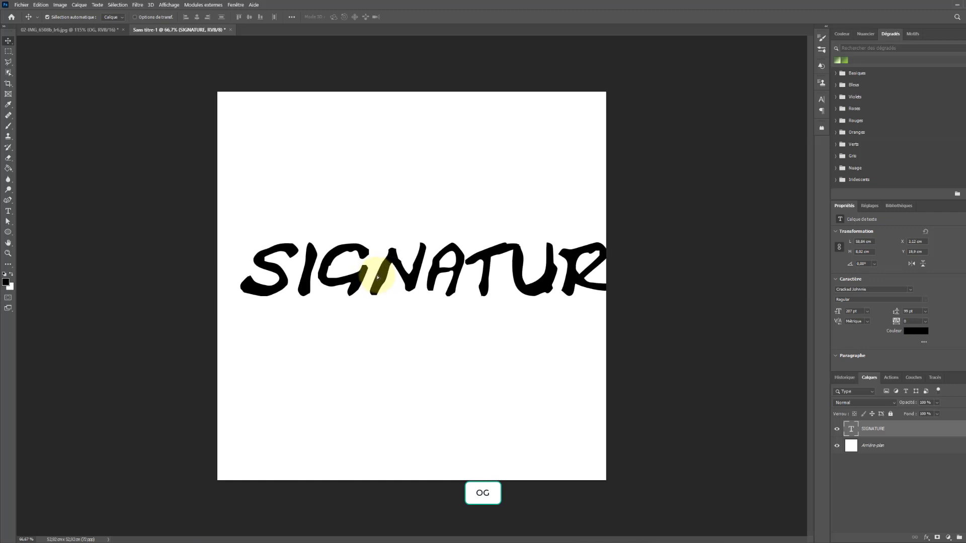
# - Reduce the SIGNATURE text to about 164 pt so the whole word fits, and shift it slightly lower on the canvas
pyautogui.click(854, 432)
pyautogui.doubleClick(854, 431)
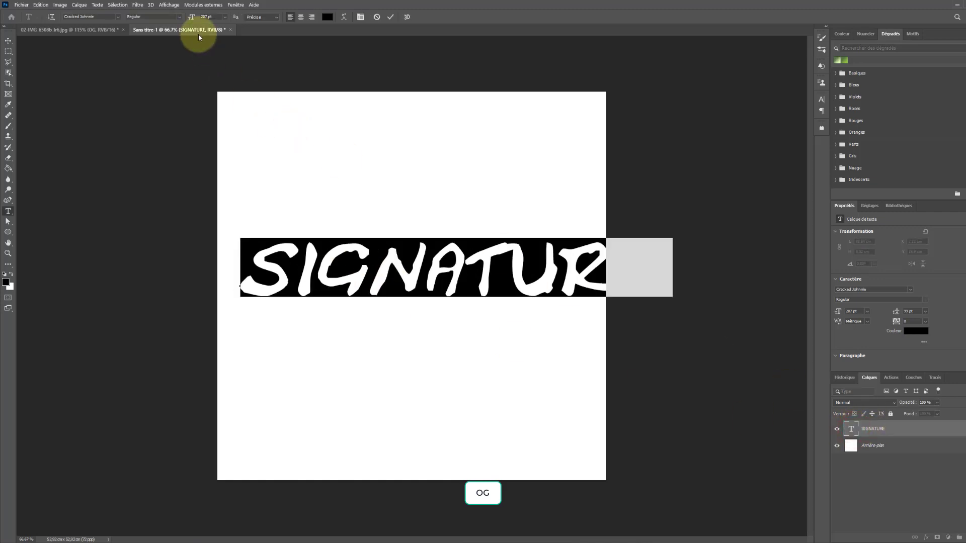
pyautogui.moveTo(192, 20)
pyautogui.mouseDown()
pyautogui.moveTo(176, 19)
pyautogui.moveTo(175, 40)
pyautogui.mouseUp()
pyautogui.click(7, 41)
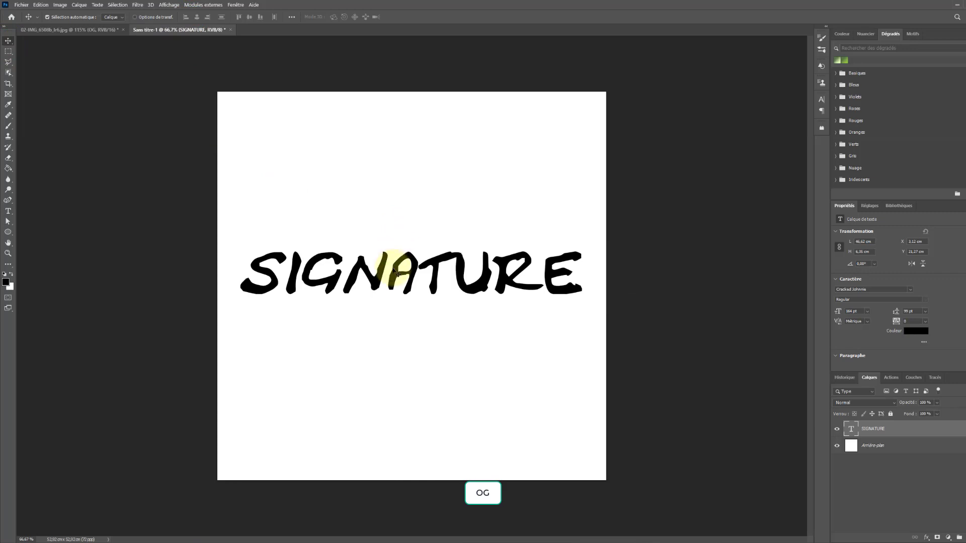
pyautogui.moveTo(395, 270)
pyautogui.mouseDown()
pyautogui.moveTo(407, 275)
pyautogui.moveTo(394, 269)
pyautogui.moveTo(394, 284)
pyautogui.mouseUp()
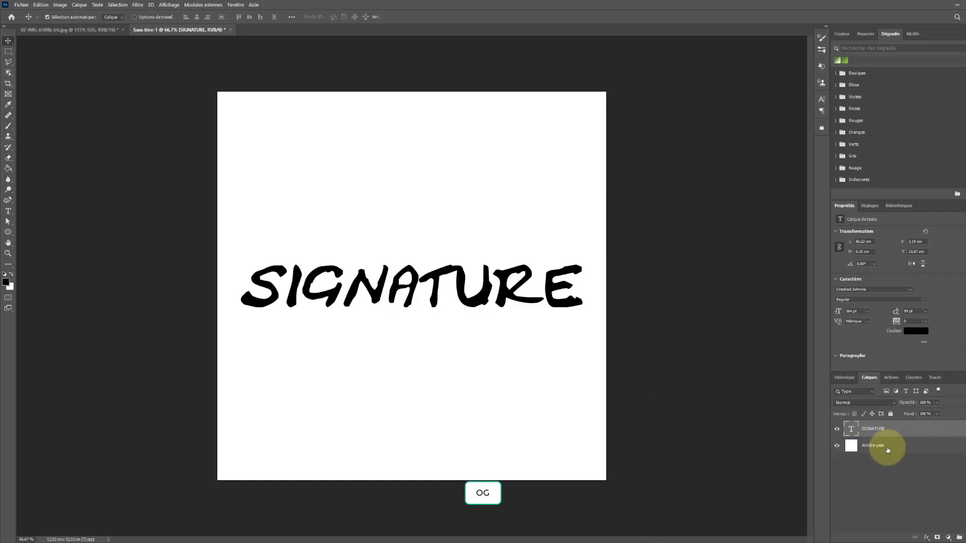
# - Define the SIGNATURE text as a brush preset named "Signature Texte 05" and delete the text layer
pyautogui.click(40, 5)
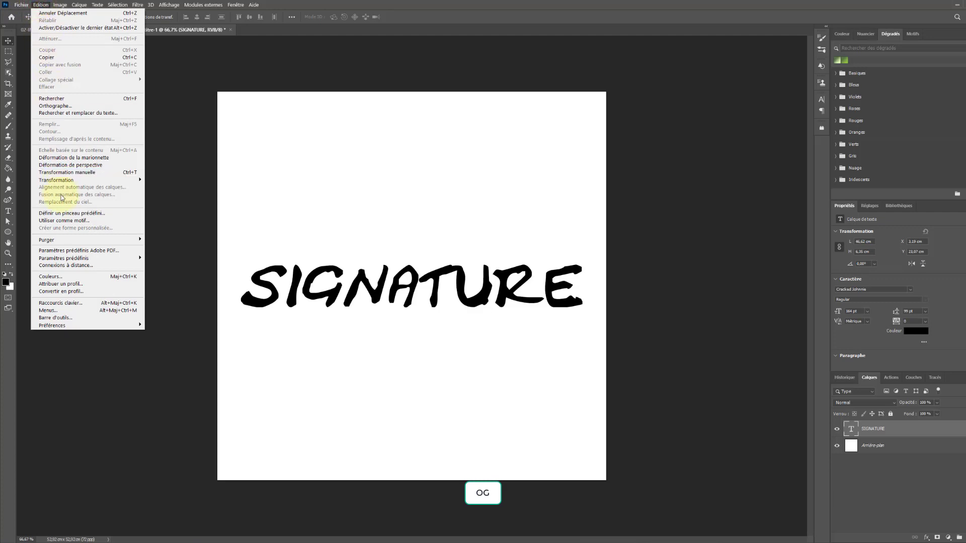
pyautogui.click(77, 213)
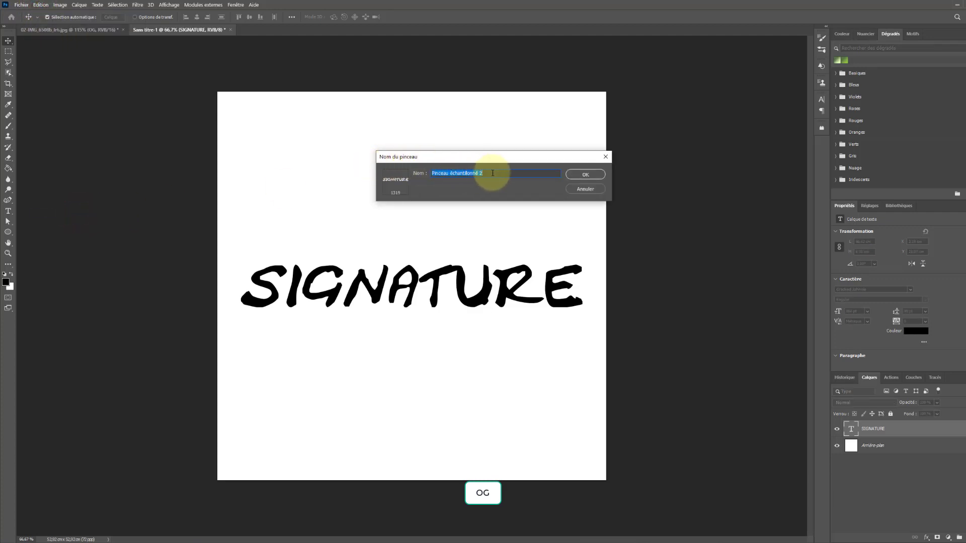
pyautogui.write('Signature Texte 05')
pyautogui.click(584, 175)
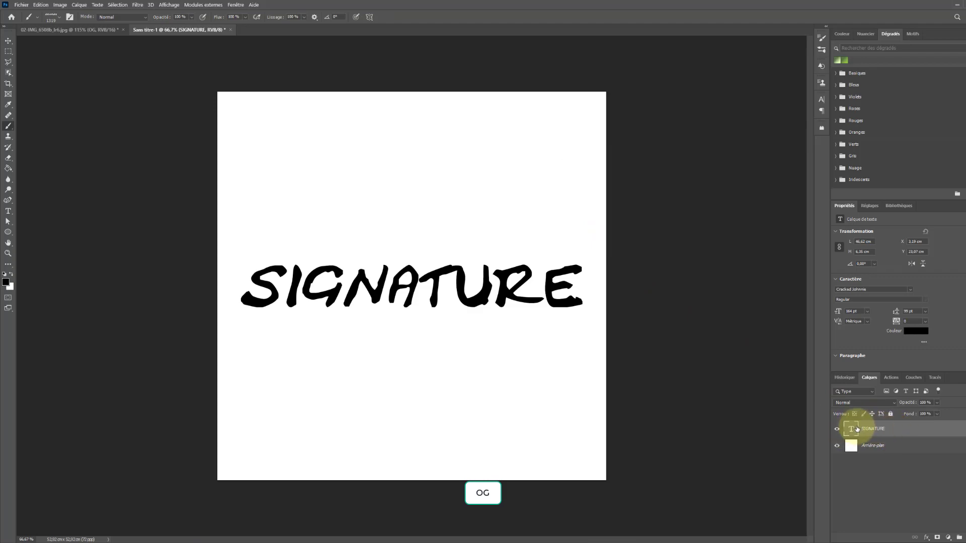
pyautogui.moveTo(910, 429)
pyautogui.mouseDown()
pyautogui.moveTo(928, 443)
pyautogui.moveTo(958, 537)
pyautogui.mouseUp()
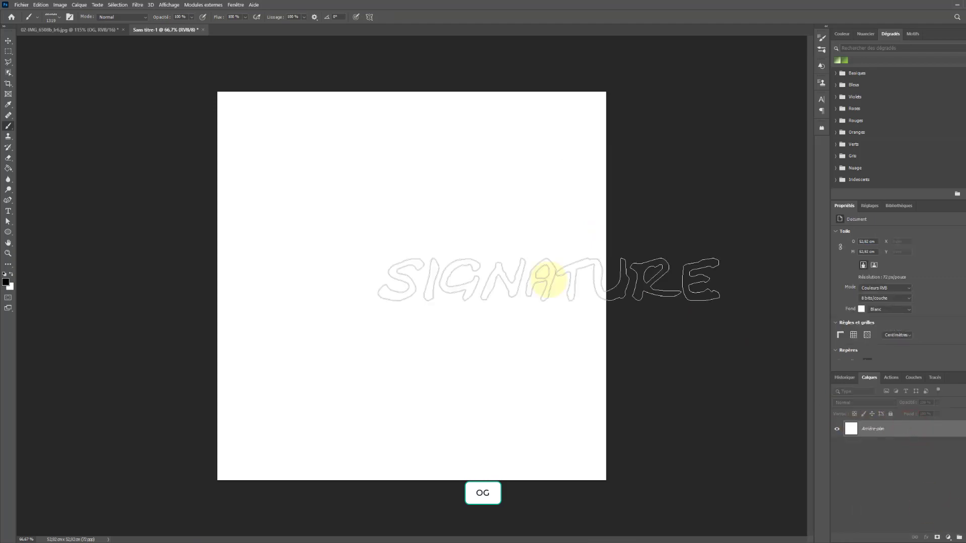
# - Stamp the signature brush several times at different heights on the background layer and clear the canvas back to white
pyautogui.click(412, 352)
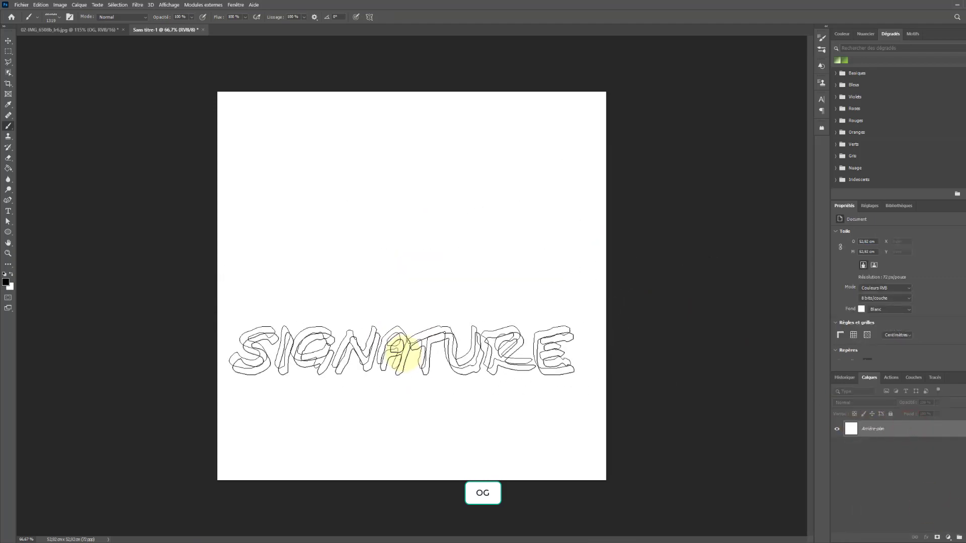
pyautogui.click(441, 274)
pyautogui.click(486, 194)
pyautogui.click(412, 142)
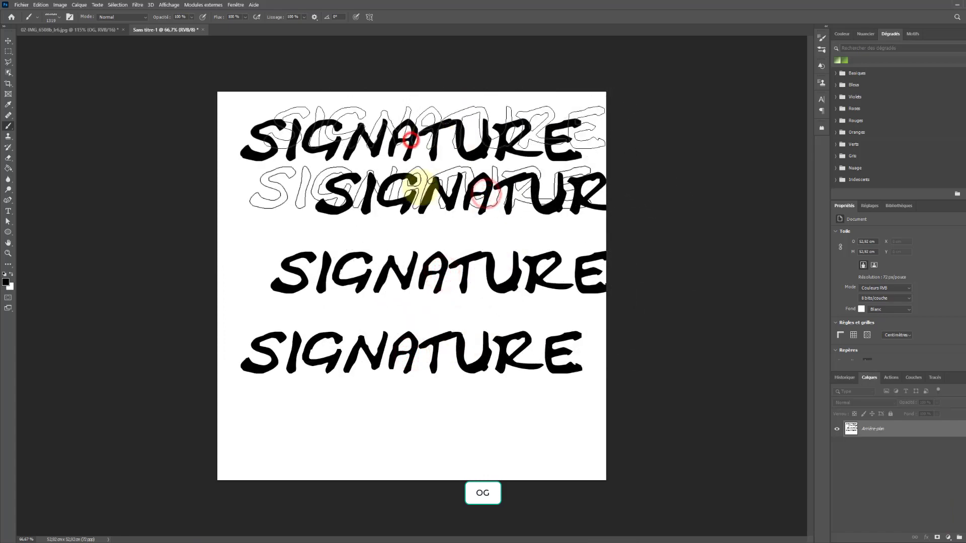
pyautogui.click(417, 208)
pyautogui.click(426, 261)
pyautogui.hotkey('ctrl', 'BackSpace')
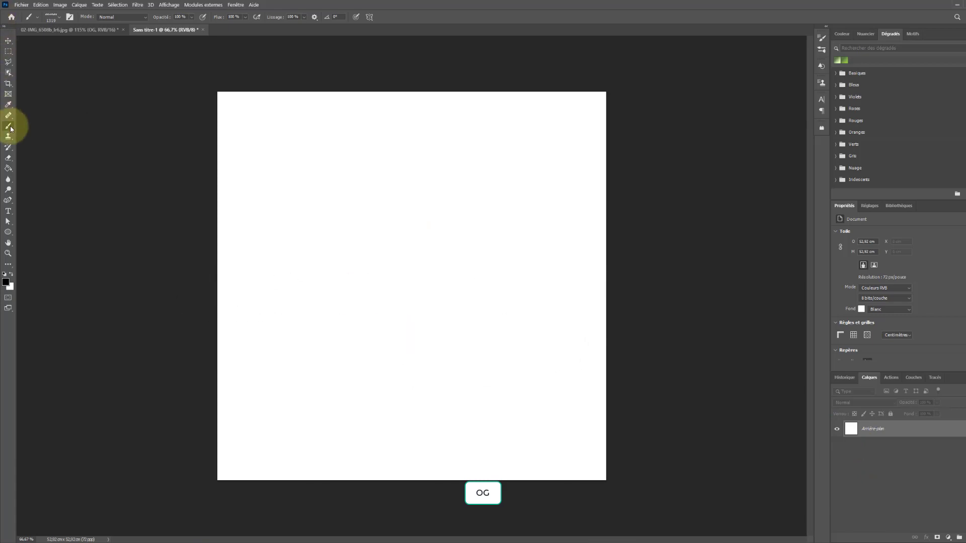
# - Paint one continuous stroke with the signature brush across the middle of the canvas and undo it
pyautogui.moveTo(408, 262); pyautogui.dragTo(509, 280)
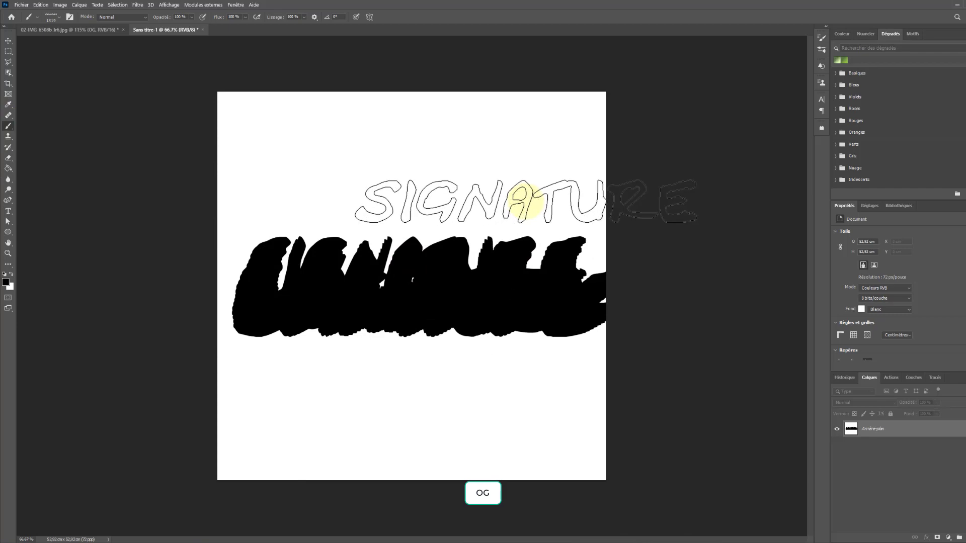
pyautogui.hotkey('ctrl', 'z')
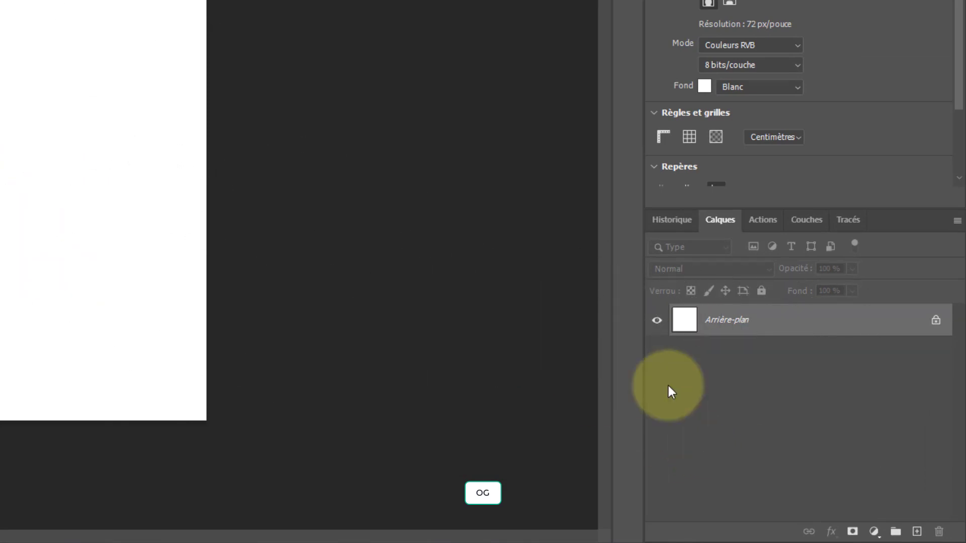
# - Create a new layer above the background and stamp the signature brush on it four times, one above another
pyautogui.click(914, 536)
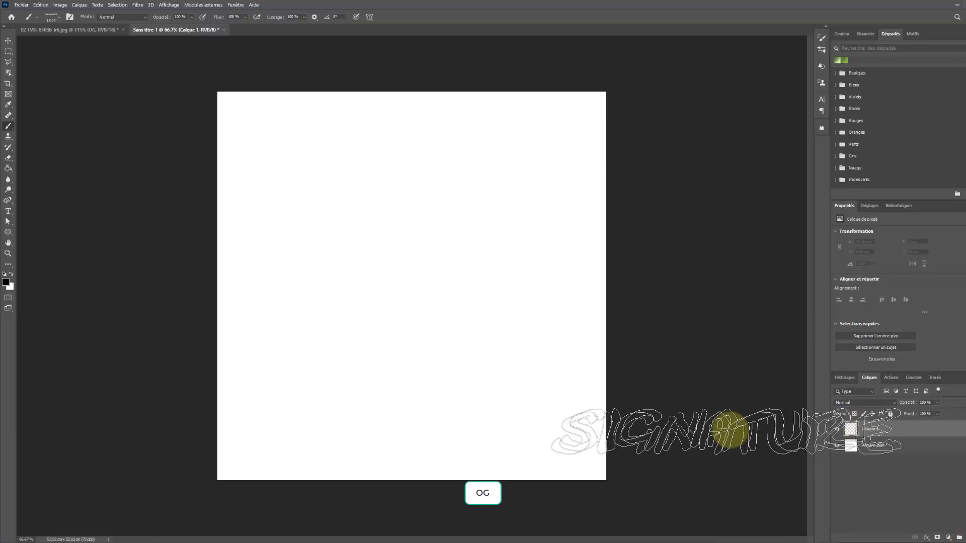
pyautogui.click(404, 391)
pyautogui.click(424, 311)
pyautogui.click(444, 237)
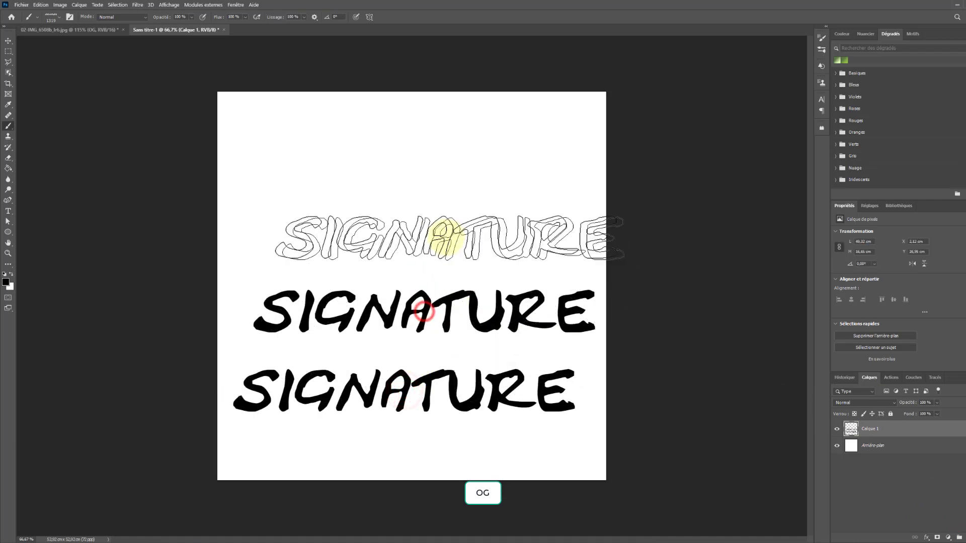
pyautogui.click(412, 164)
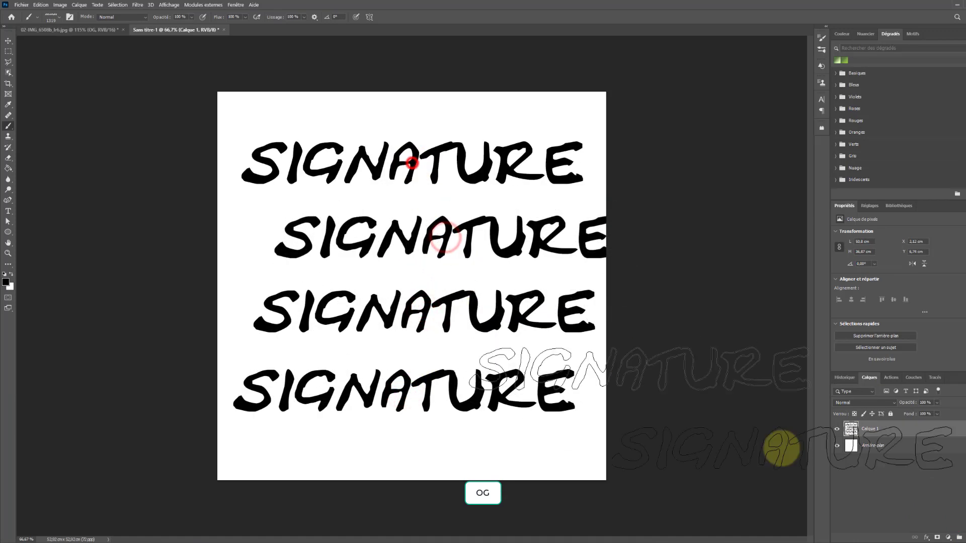
# - Hide and show the layer with the signature stamps twice to compare the canvas with and without it
pyautogui.click(836, 429)
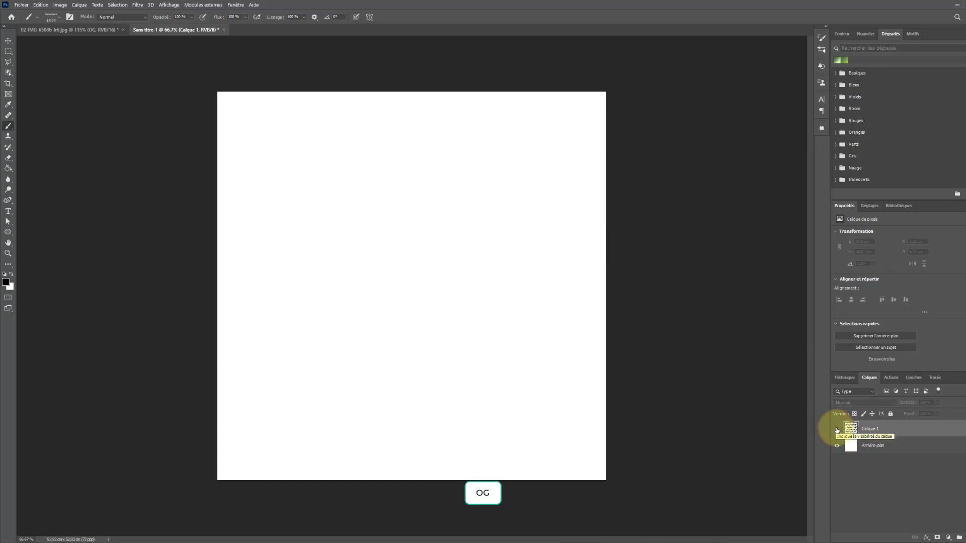
pyautogui.click(837, 429)
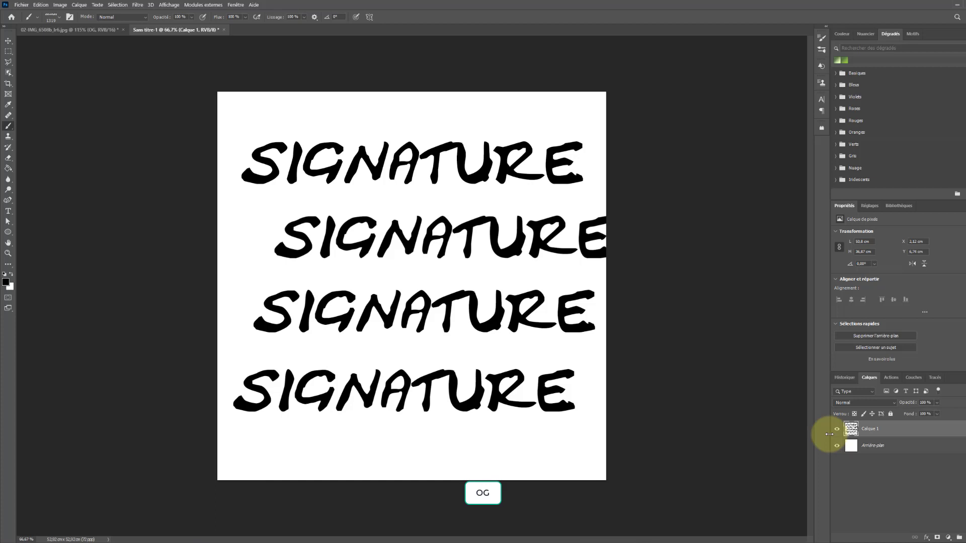
pyautogui.click(836, 429)
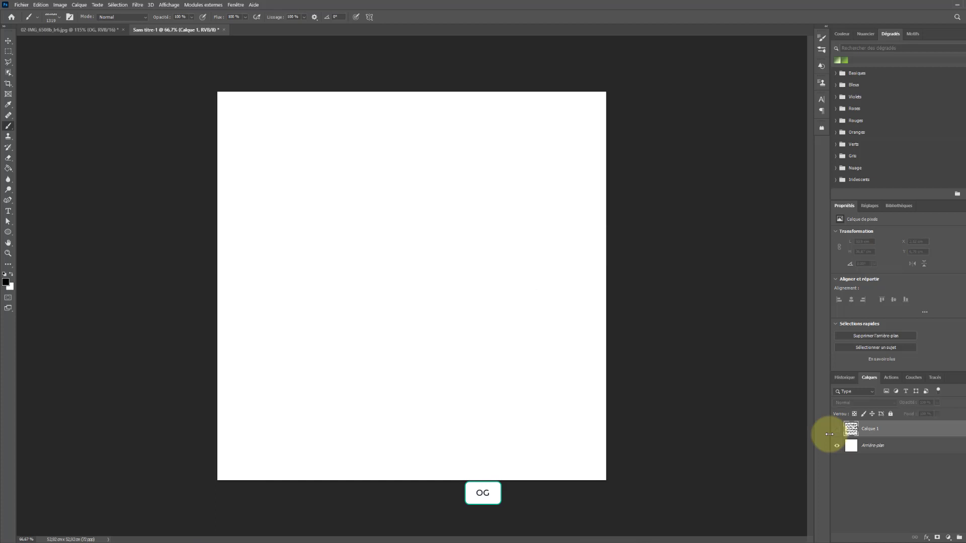
pyautogui.click(836, 431)
# - Undo the four signature stamps so the layer above the background is empty
pyautogui.hotkey('ctrl', 'z')
pyautogui.hotkey('ctrl', 'z')
pyautogui.hotkey('ctrl', 'z')
pyautogui.hotkey('ctrl', 'z')
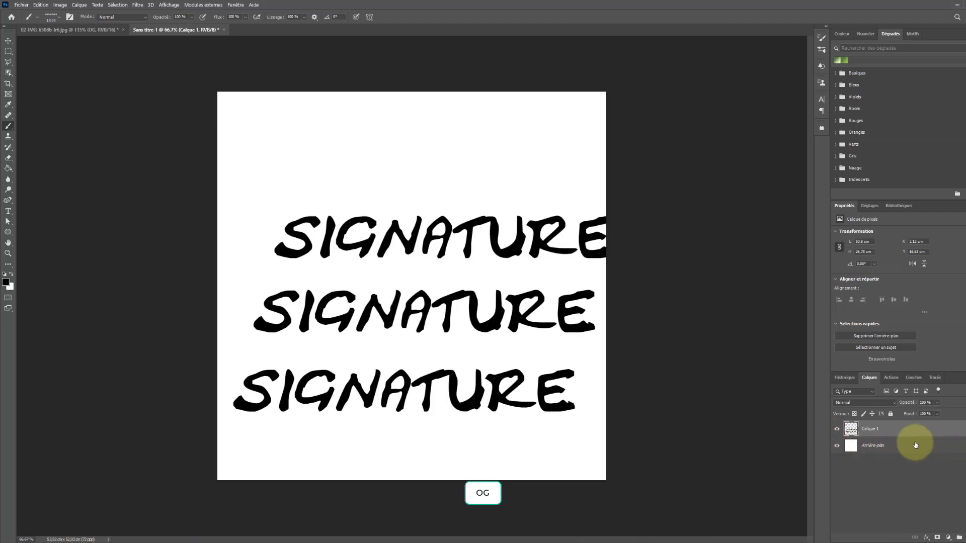
# - Delete the empty layer and create a new one above the background
pyautogui.click(908, 434)
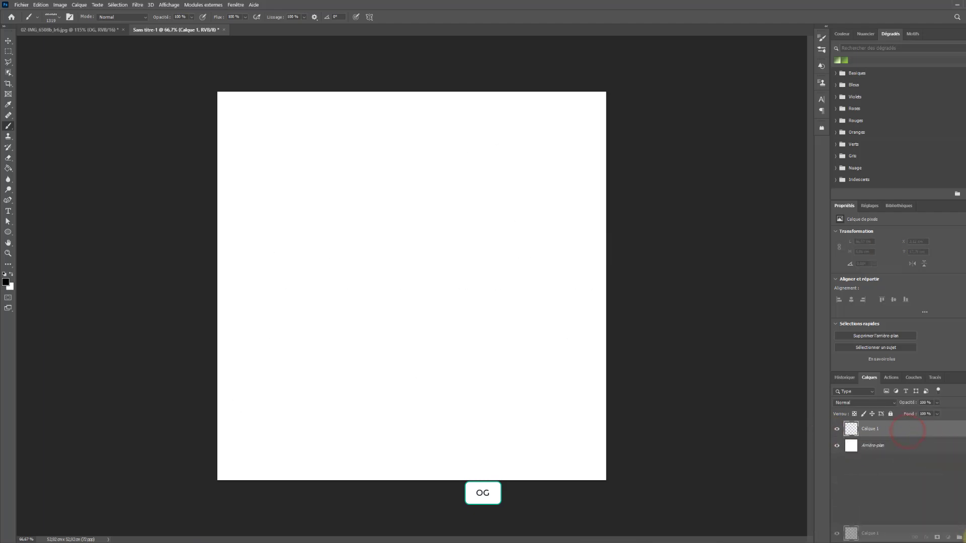
pyautogui.moveTo(911, 433); pyautogui.dragTo(959, 538)
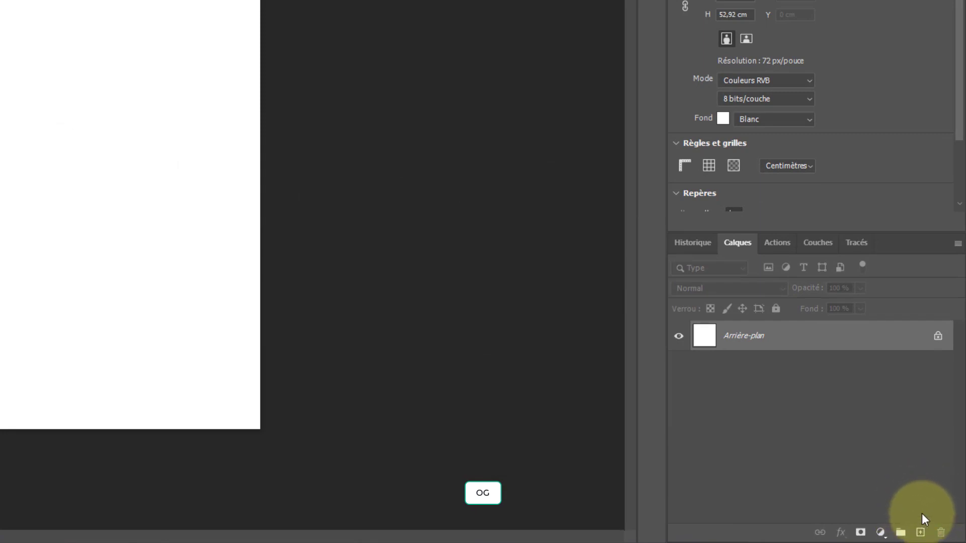
pyautogui.click(921, 533)
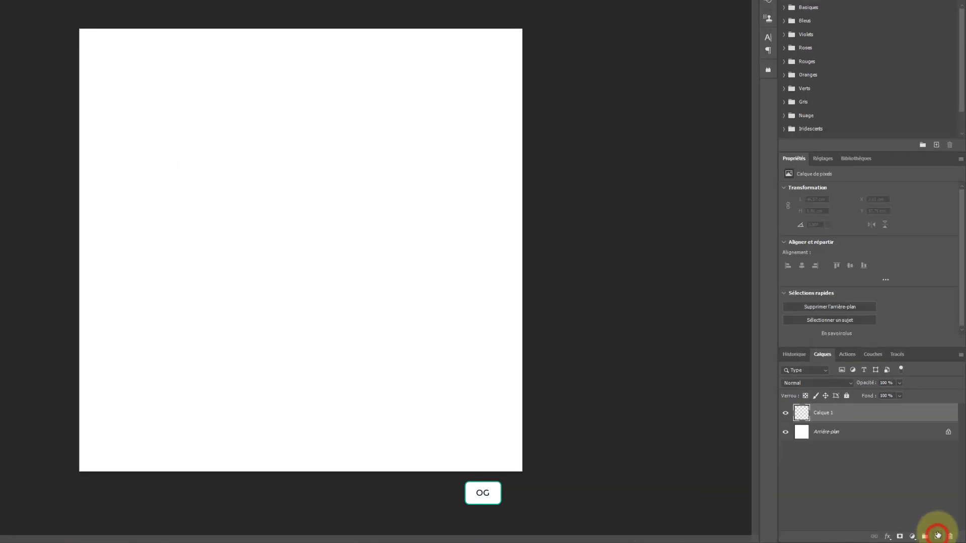
# - Stamp the black signature near the bottom of the canvas, try the layer at 60% opacity, and undo both
pyautogui.click(299, 409)
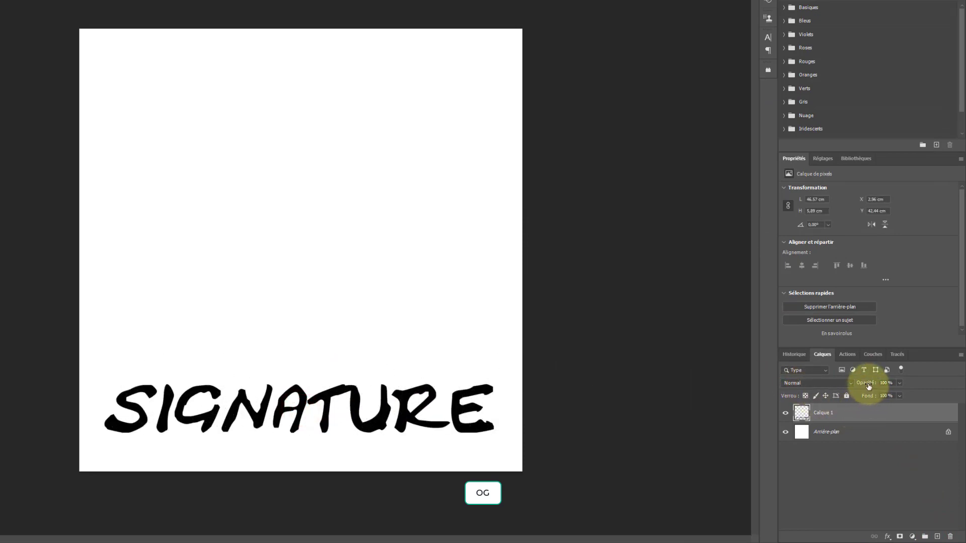
pyautogui.moveTo(868, 385)
pyautogui.mouseDown()
pyautogui.moveTo(827, 390)
pyautogui.moveTo(868, 385)
pyautogui.moveTo(849, 387)
pyautogui.mouseUp()
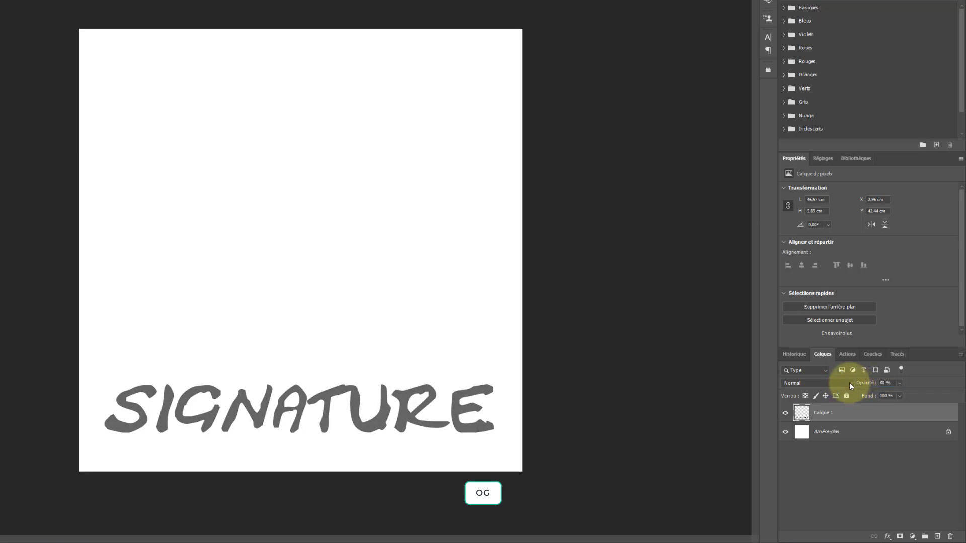
pyautogui.hotkey('ctrl', 'z')
pyautogui.hotkey('ctrl', 'z')
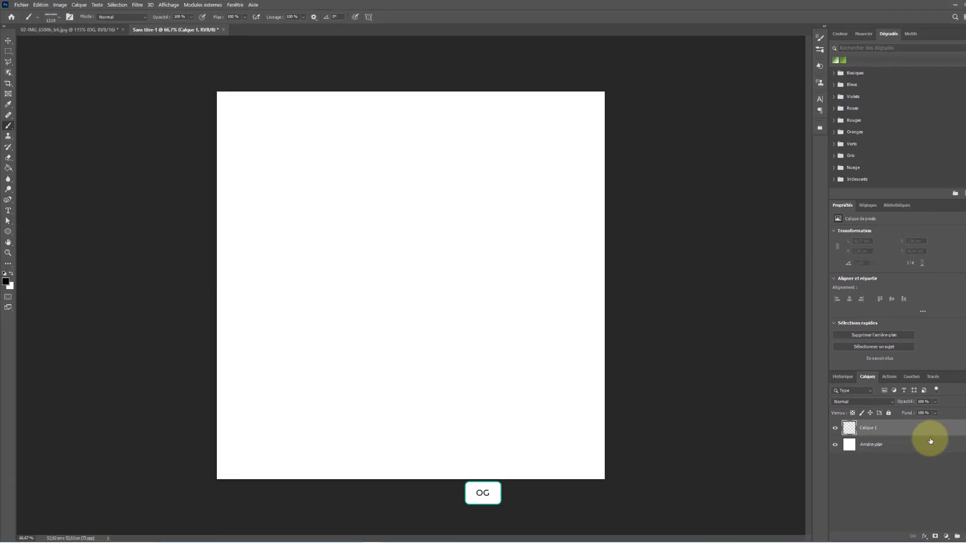
# - Set the foreground colour to blue (#261dd9) and stamp the signature near the bottom of the canvas
pyautogui.moveTo(931, 440)
pyautogui.mouseDown()
pyautogui.moveTo(136, 315)
pyautogui.moveTo(93, 286)
pyautogui.moveTo(12, 281)
pyautogui.mouseUp()
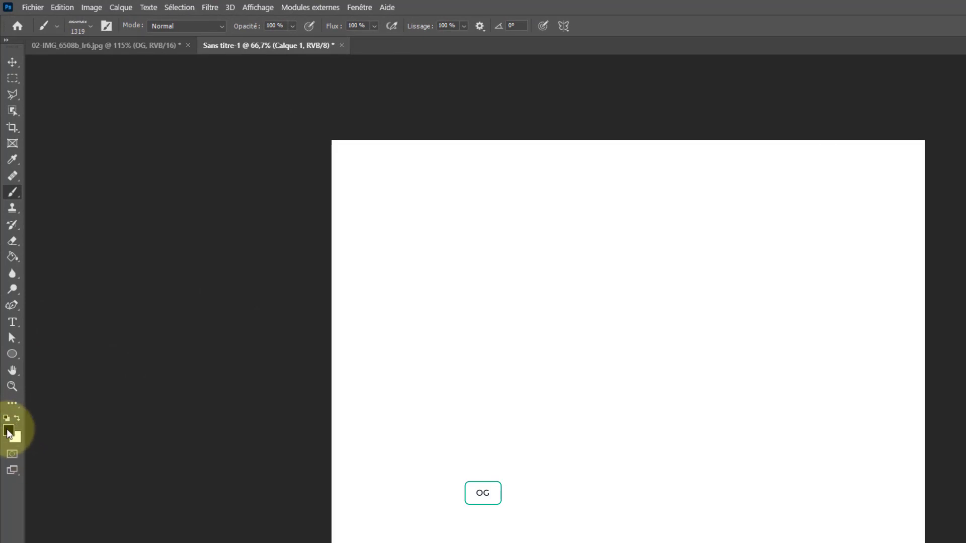
pyautogui.click(7, 429)
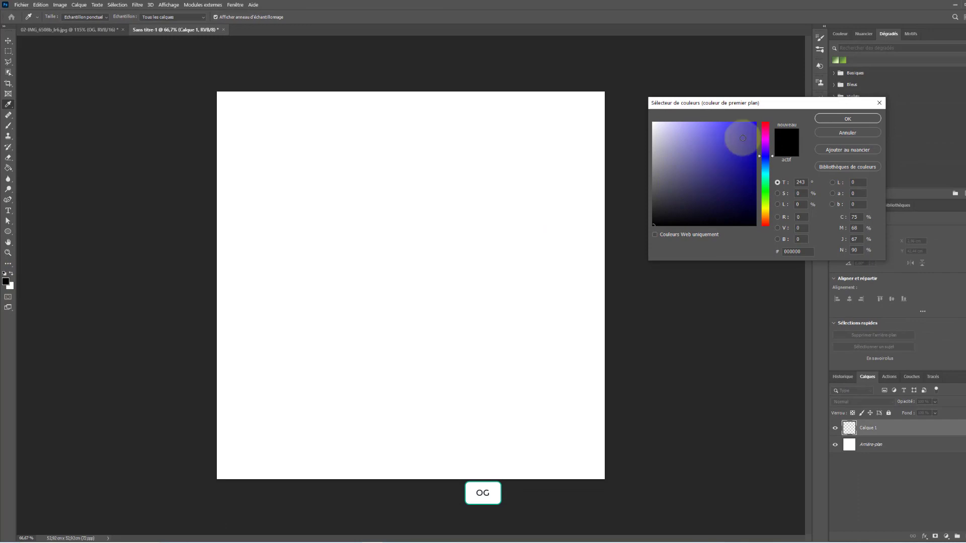
pyautogui.click(742, 138)
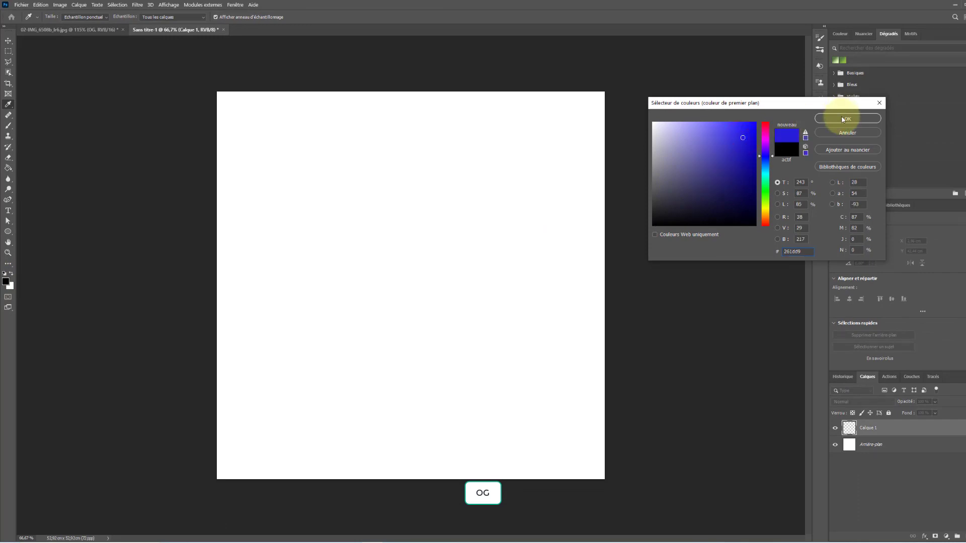
pyautogui.click(843, 119)
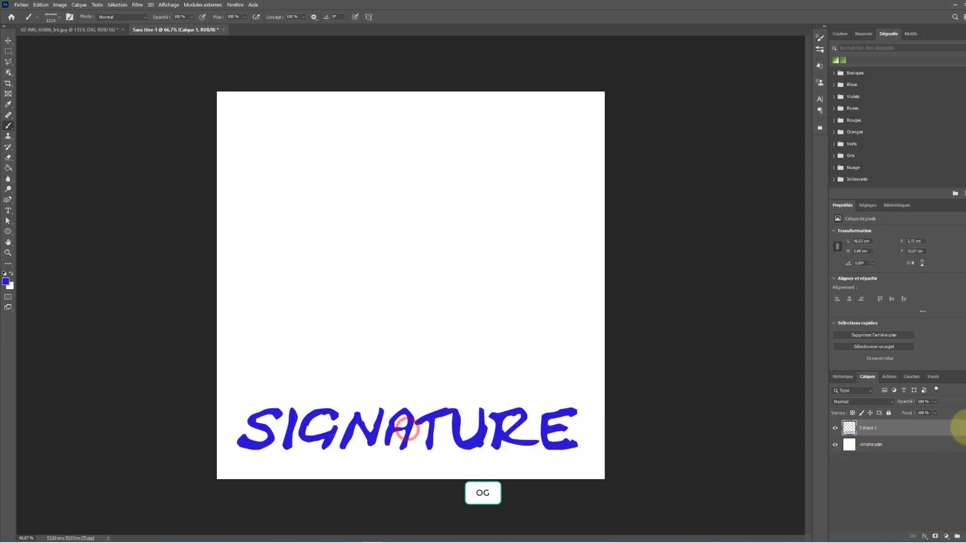
# - Try the blue signature's layer at 30% opacity and undo the change
pyautogui.moveTo(905, 401); pyautogui.dragTo(882, 404)
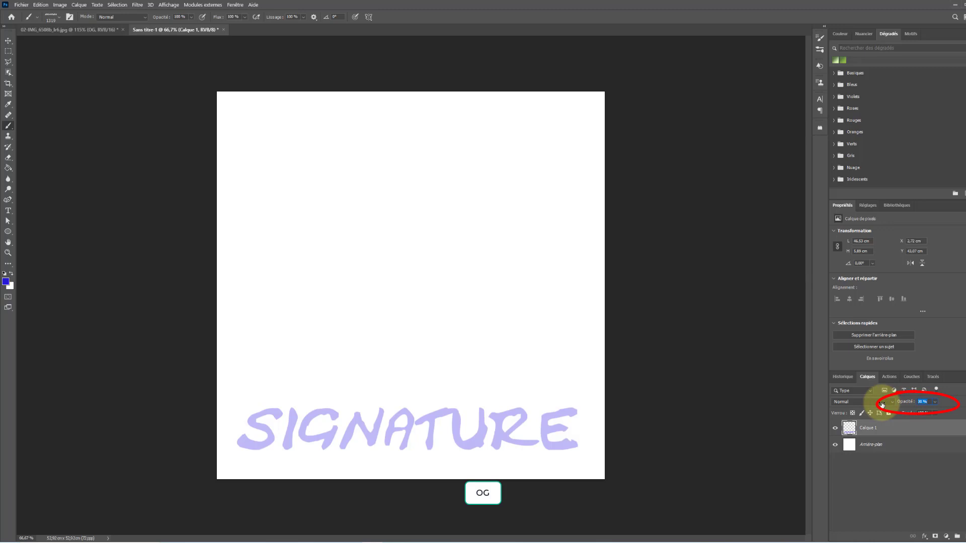
pyautogui.hotkey('ctrl', 'z')
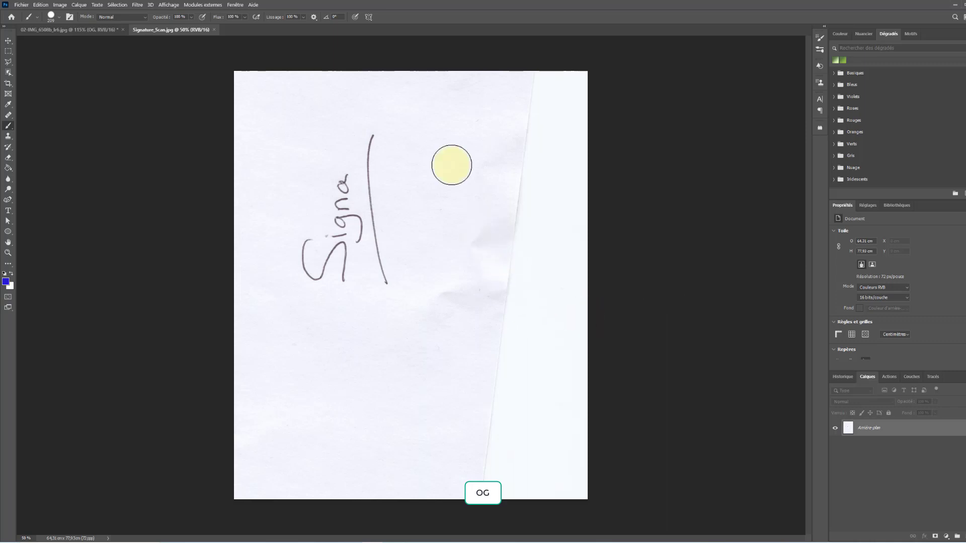
# - Open Signature_Scan.jpg in the Camera Raw filter and sample the white balance from the paper between the handwriting and its underline
pyautogui.click(138, 5)
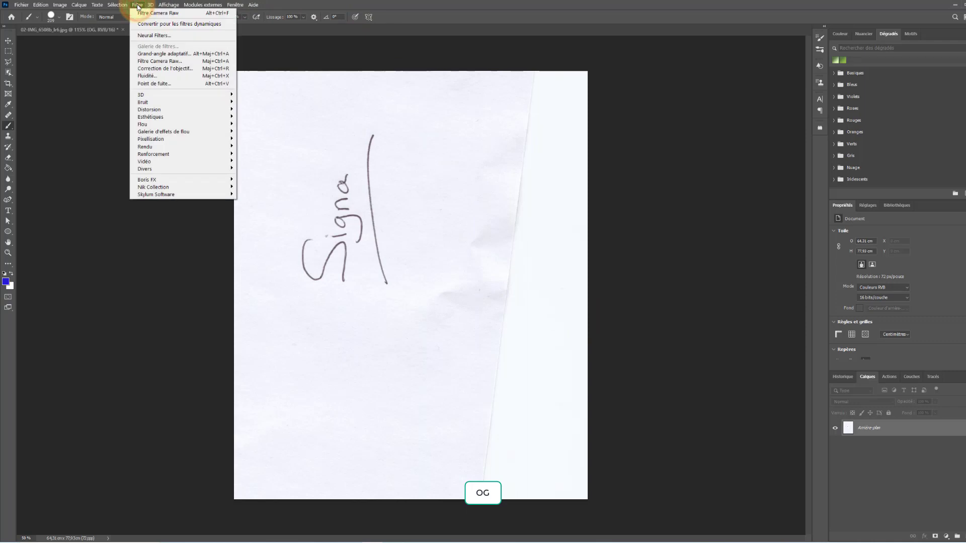
pyautogui.click(150, 60)
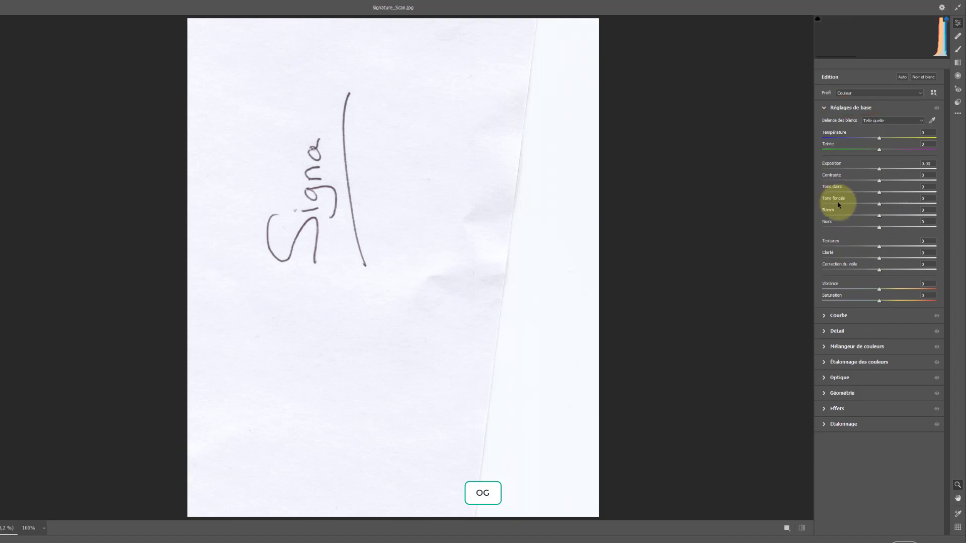
pyautogui.doubleClick(877, 107)
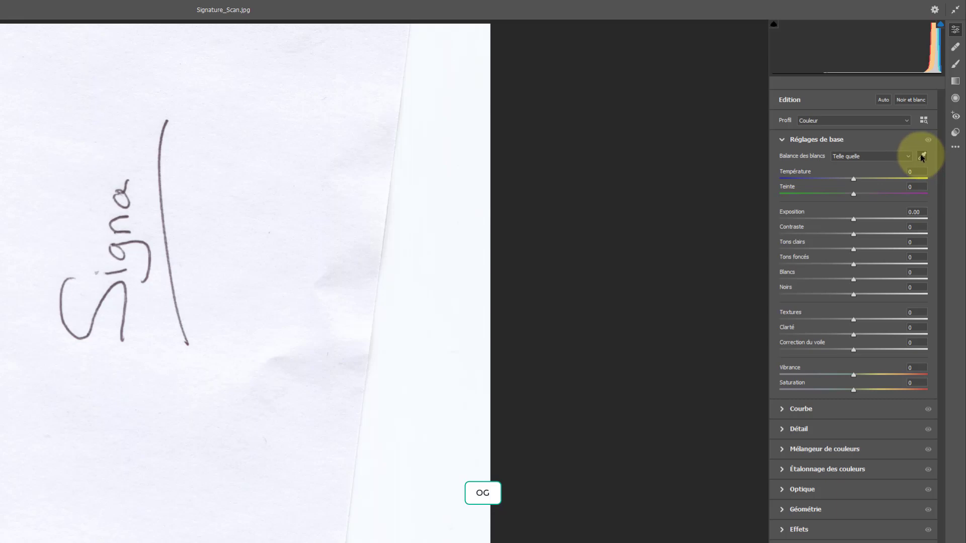
pyautogui.click(922, 157)
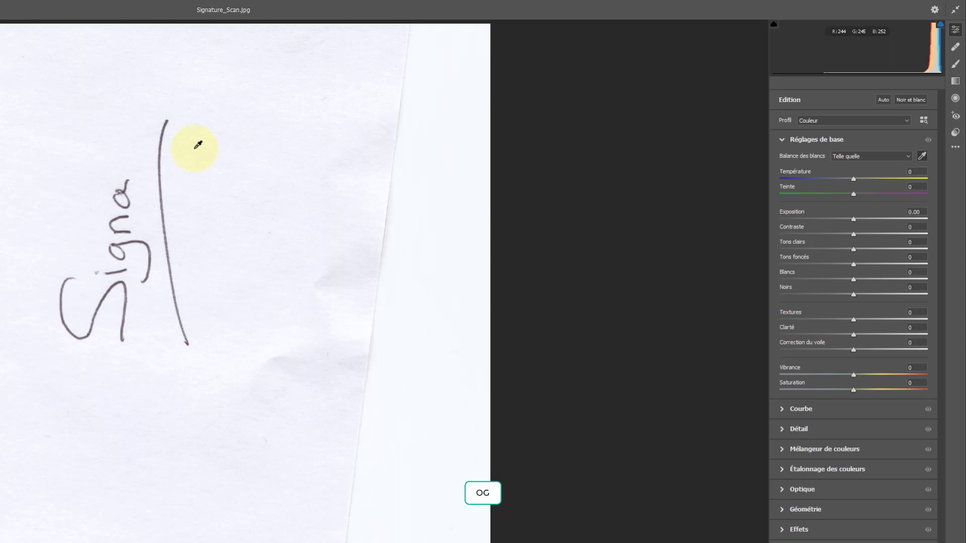
pyautogui.click(143, 224)
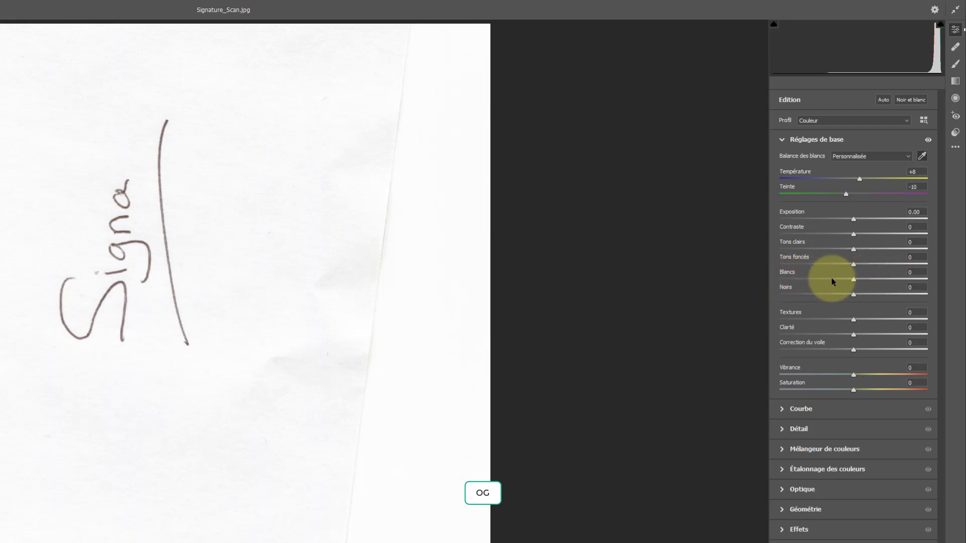
# - Set whites to +35, blacks to -69, highlights to +35 and shadows to -35, and apply the Camera Raw filter
pyautogui.click(853, 280)
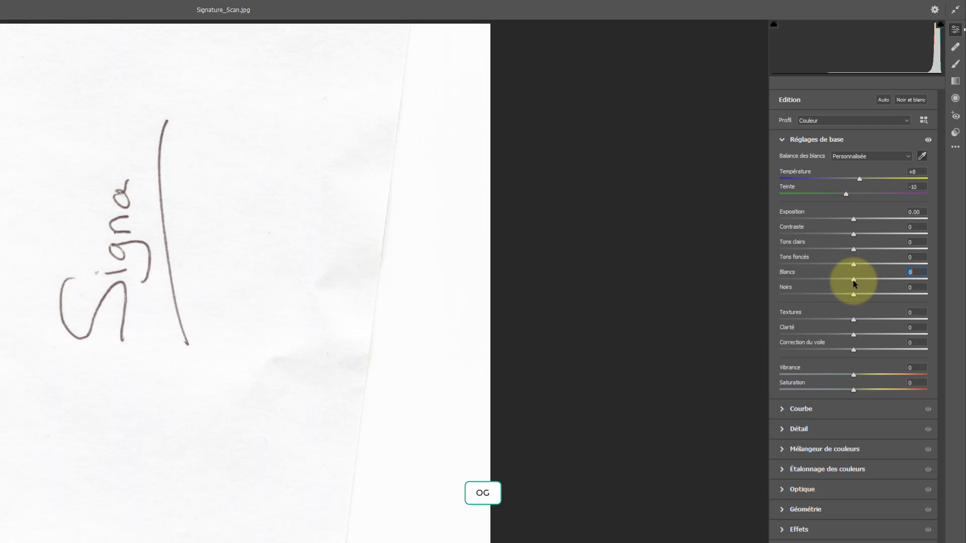
pyautogui.moveTo(854, 282); pyautogui.dragTo(874, 279)
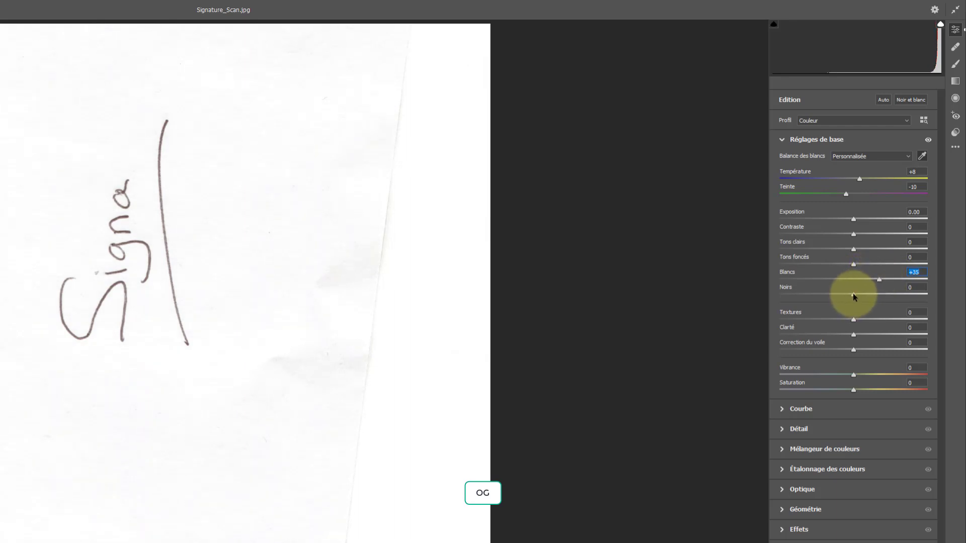
pyautogui.moveTo(853, 297); pyautogui.dragTo(802, 292)
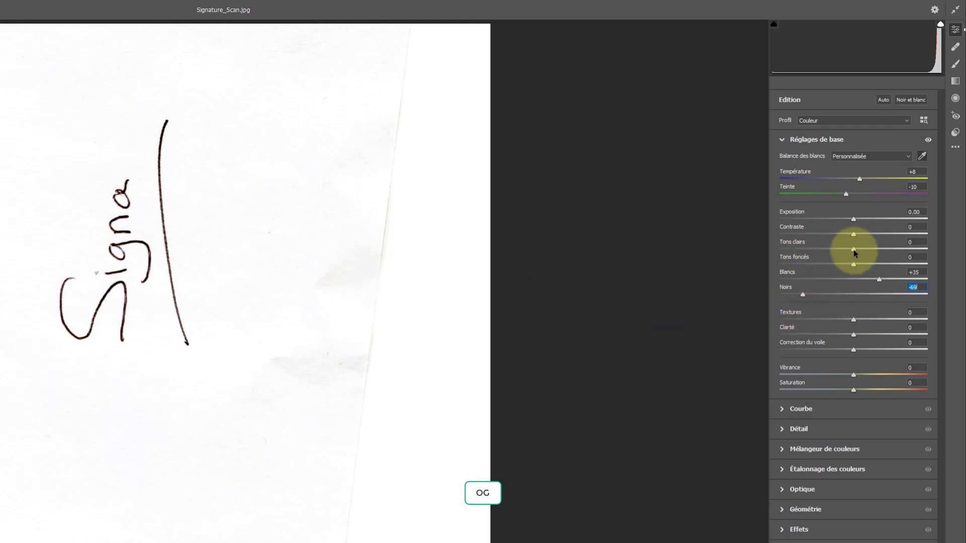
pyautogui.moveTo(853, 251); pyautogui.dragTo(880, 252)
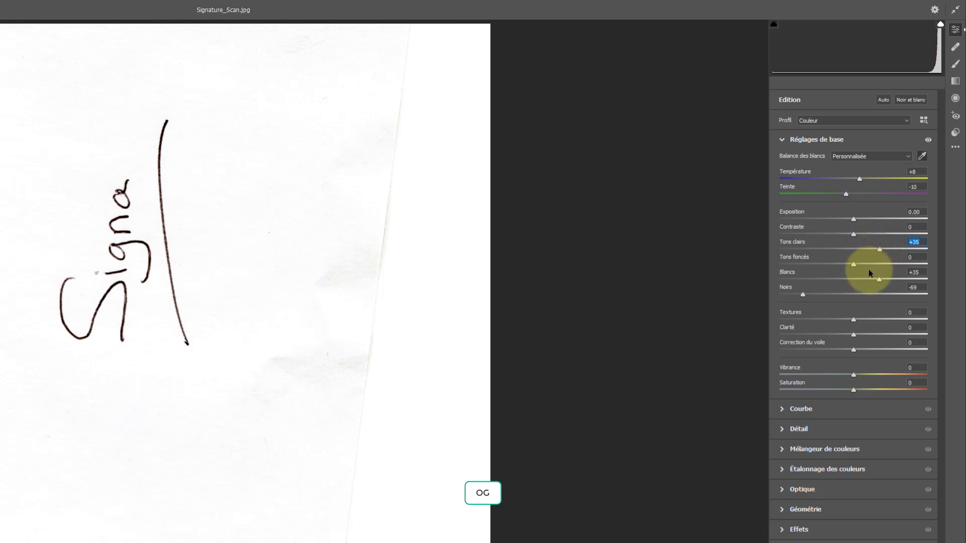
pyautogui.click(854, 265)
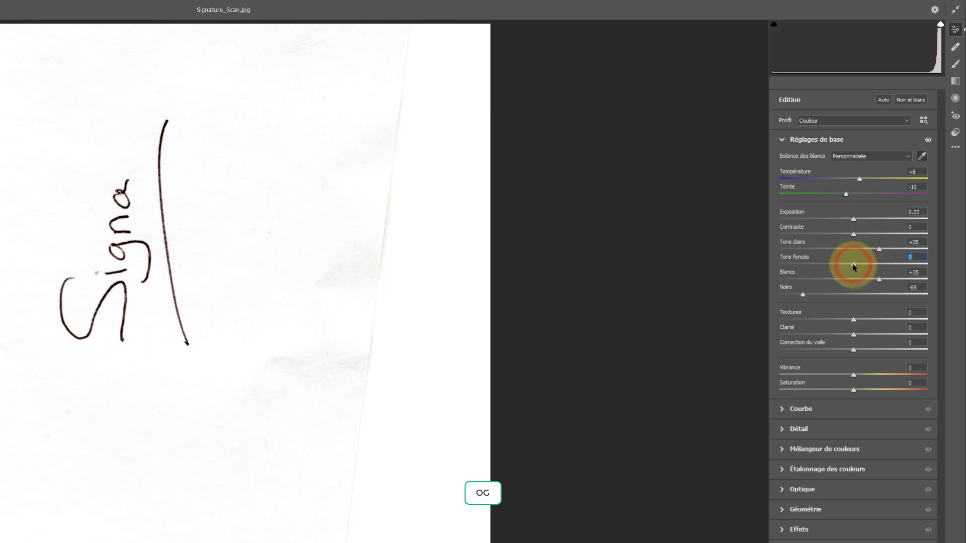
pyautogui.moveTo(847, 265); pyautogui.dragTo(827, 265)
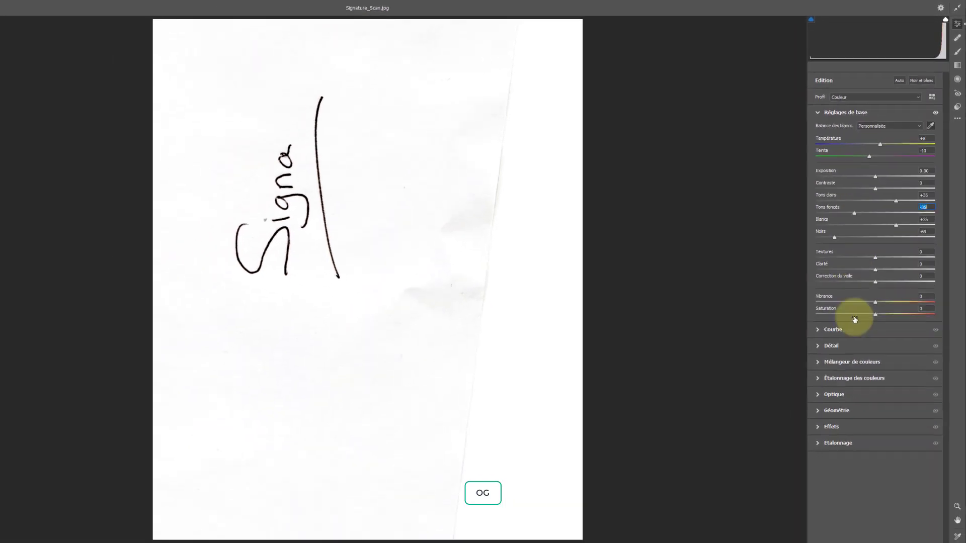
pyautogui.click(905, 532)
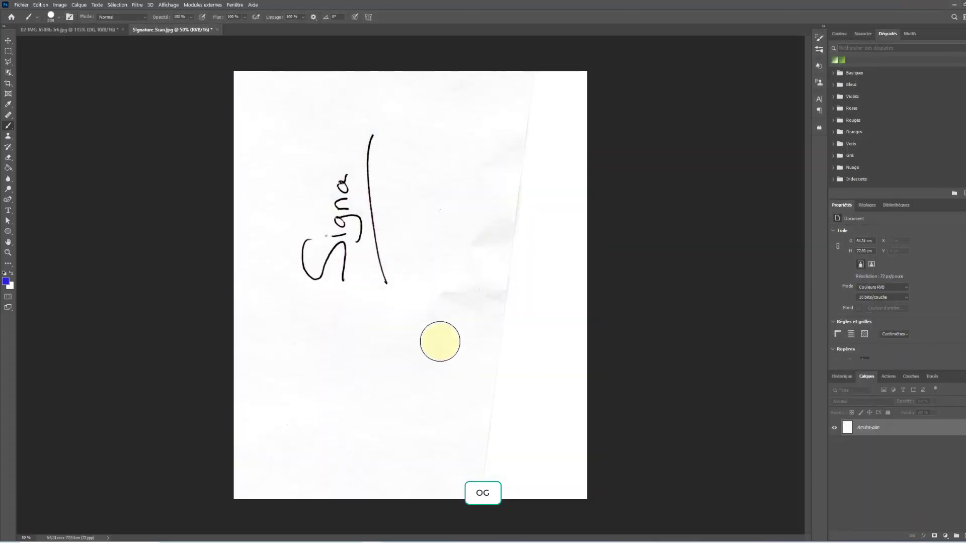
# - Rotate the whole scanned image 90° clockwise so the signature reads horizontally
pyautogui.click(59, 5)
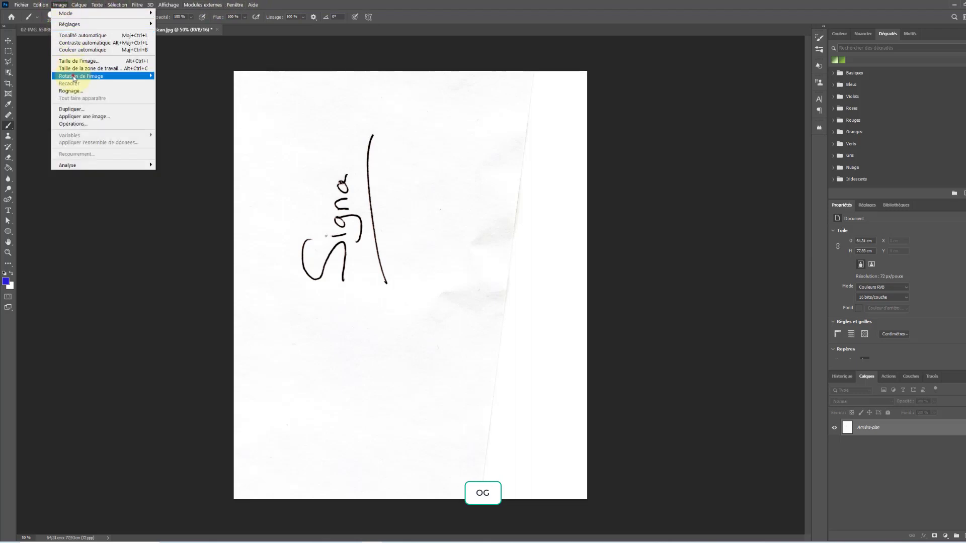
pyautogui.moveTo(73, 77)
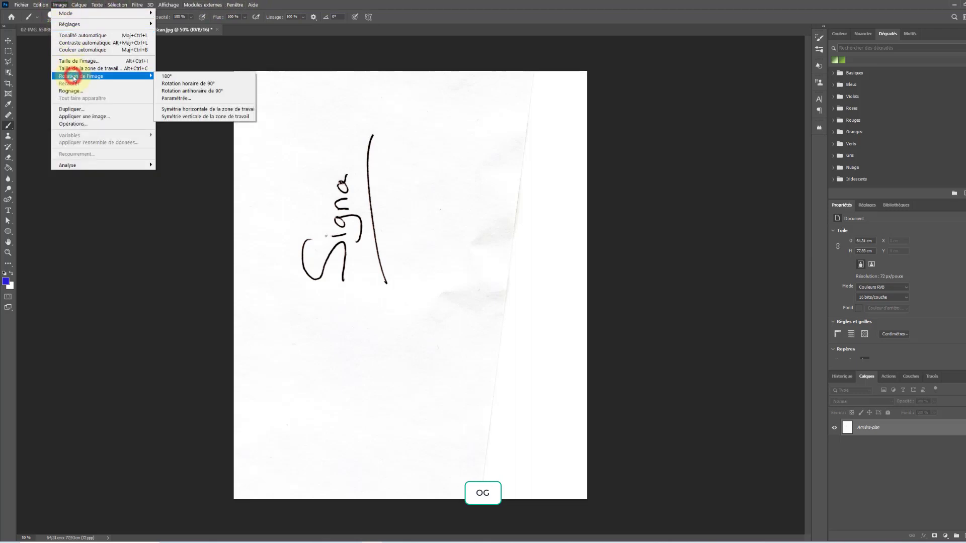
pyautogui.click(204, 84)
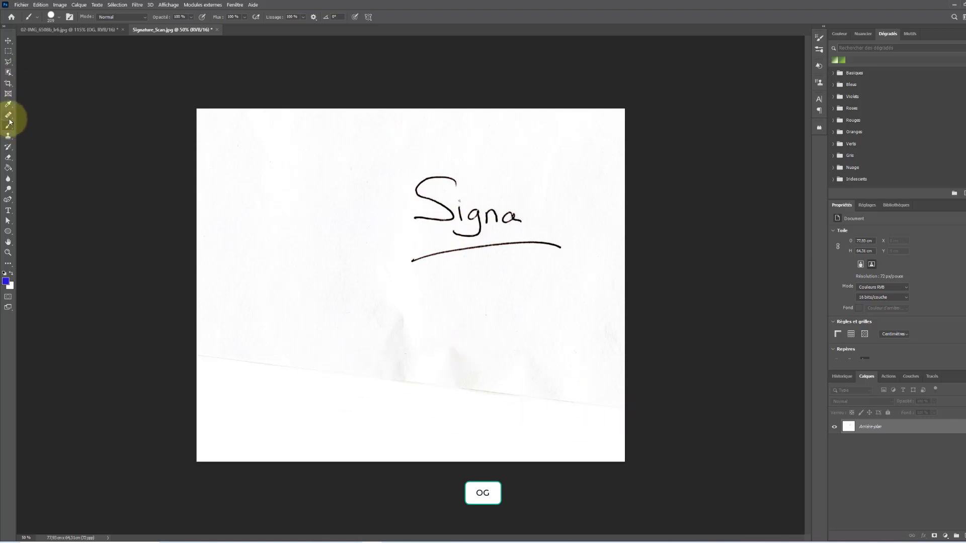
# - Crop the scan tightly around the handwritten "Signa" and its underline, and fit the result to the window
pyautogui.click(8, 84)
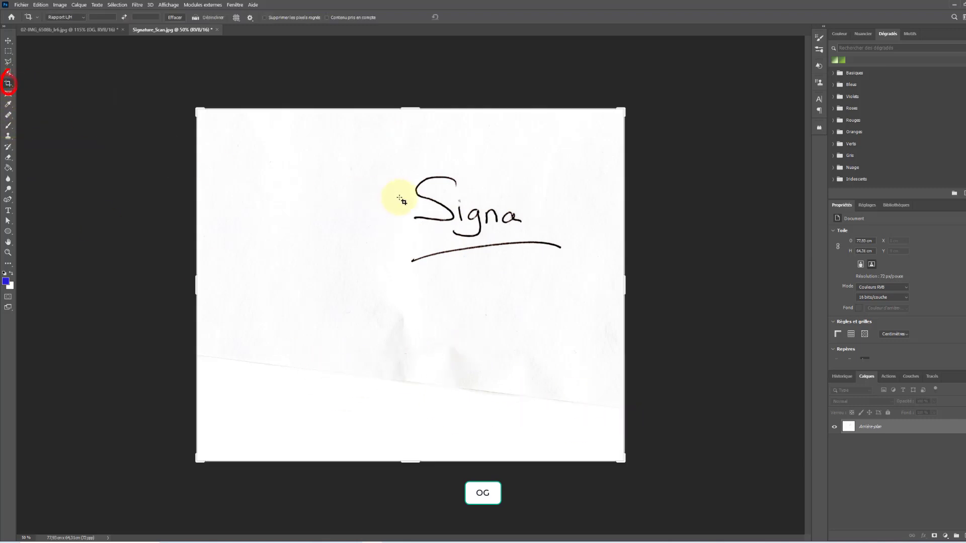
pyautogui.moveTo(195, 108); pyautogui.dragTo(298, 140)
pyautogui.moveTo(518, 430); pyautogui.dragTo(489, 332)
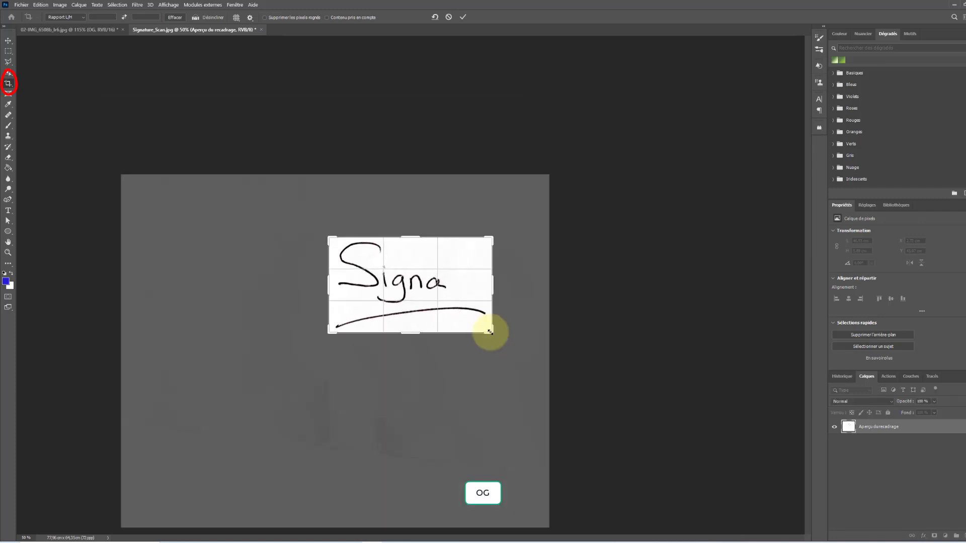
pyautogui.click(462, 16)
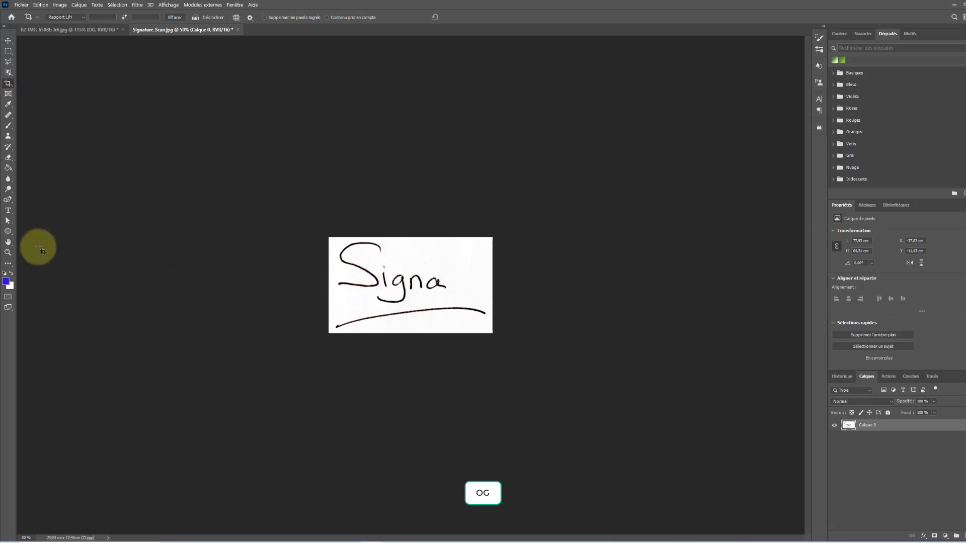
pyautogui.doubleClick(7, 244)
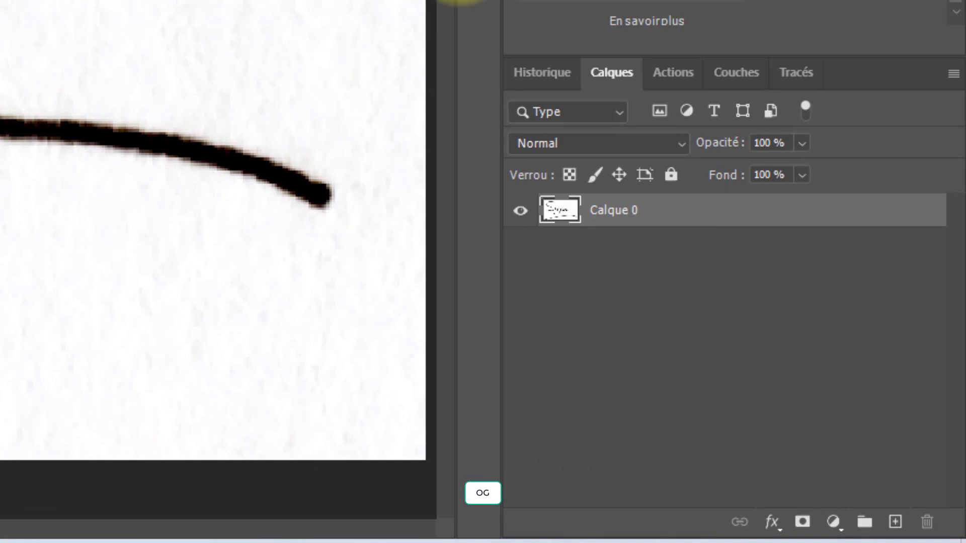
# - Add a Threshold adjustment layer above the scanned signature and set its threshold level to about 211
pyautogui.click(837, 525)
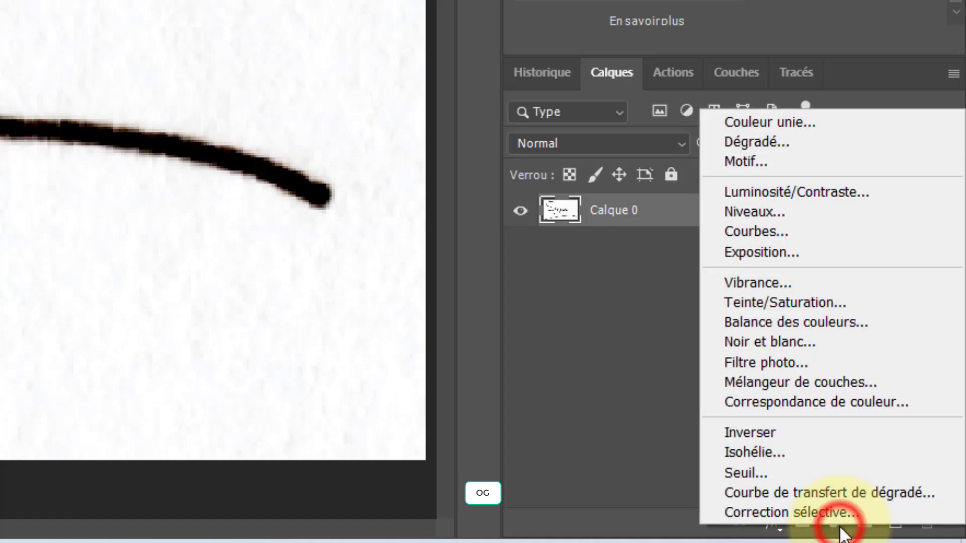
pyautogui.click(811, 476)
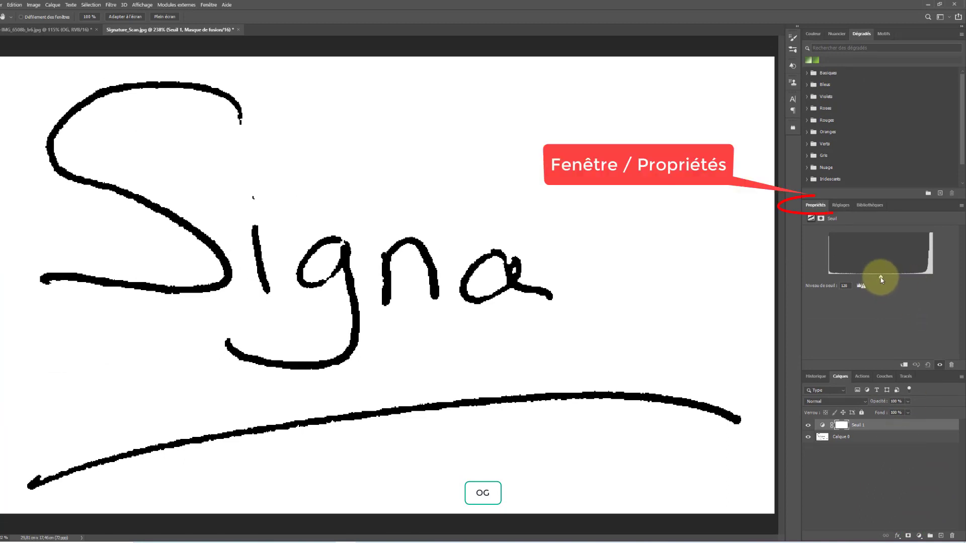
pyautogui.moveTo(881, 280)
pyautogui.mouseDown()
pyautogui.moveTo(869, 280)
pyautogui.moveTo(930, 270)
pyautogui.moveTo(923, 267)
pyautogui.mouseUp()
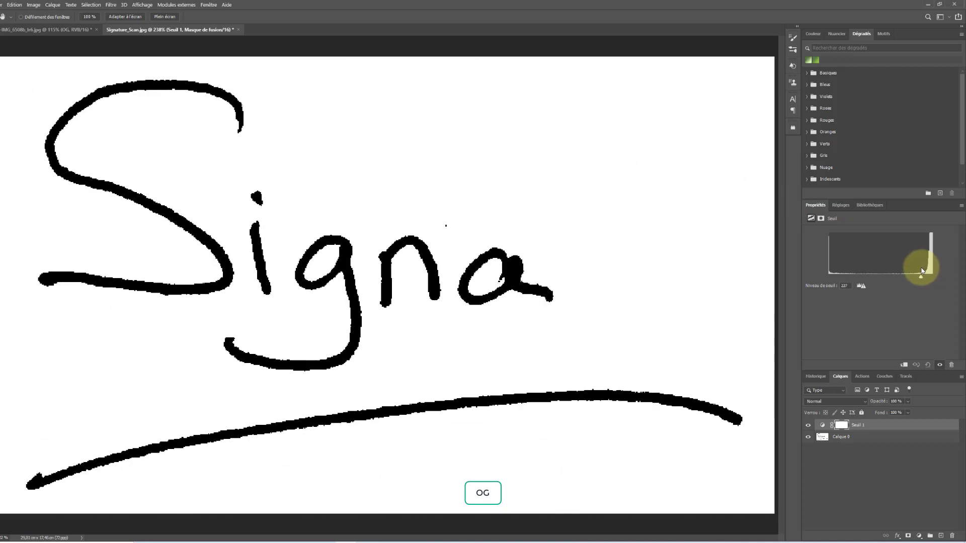
pyautogui.moveTo(921, 270); pyautogui.dragTo(915, 271)
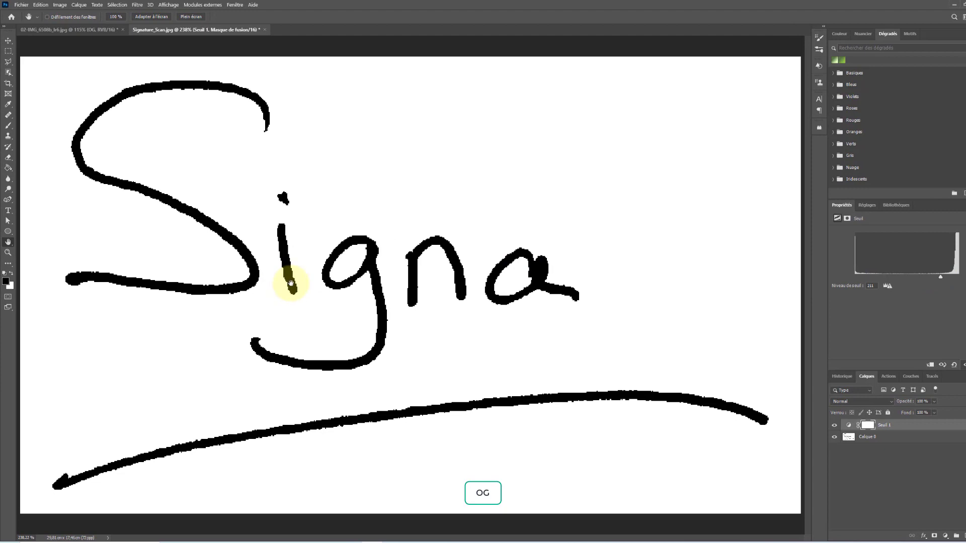
# - Flatten the scan and its Threshold adjustment into a single background layer
pyautogui.click(901, 437)
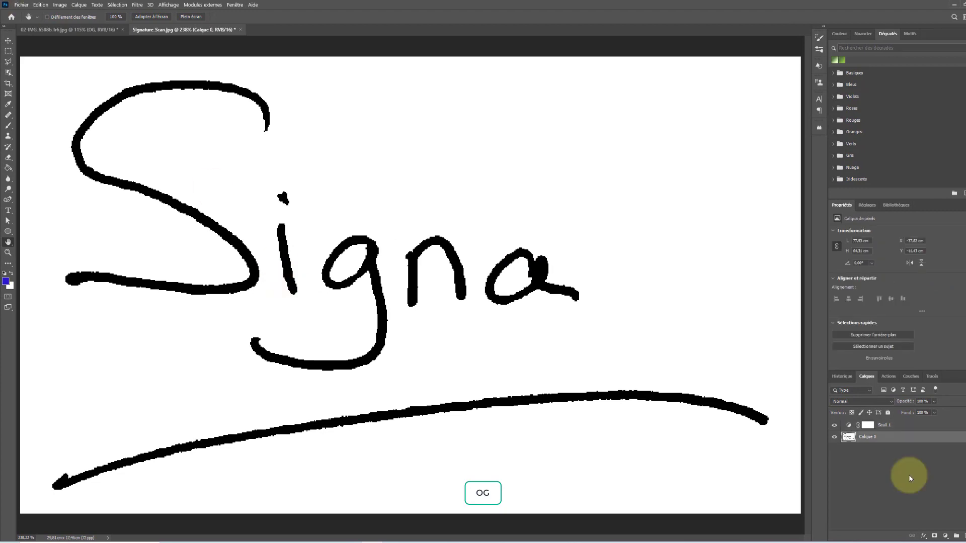
pyautogui.rightClick(909, 427)
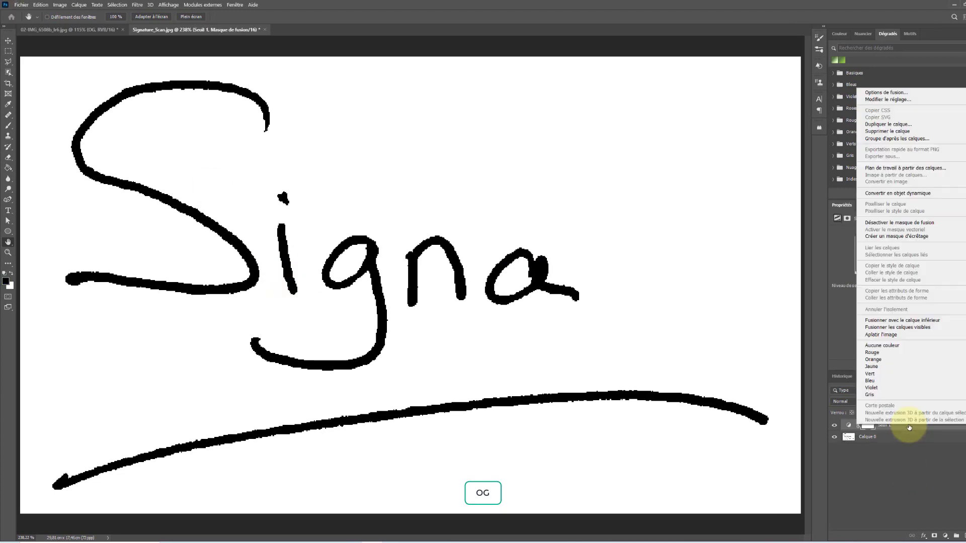
pyautogui.click(900, 334)
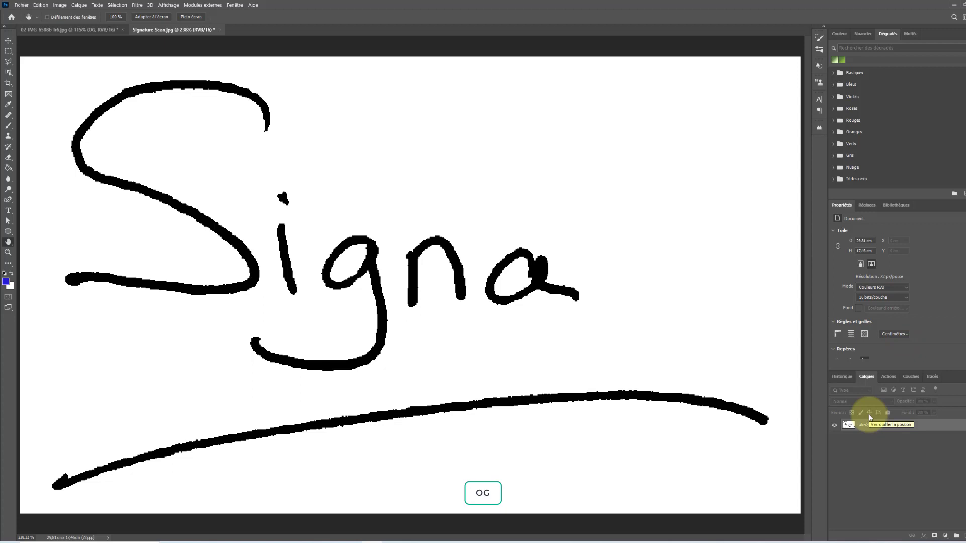
# - Define the flattened handwritten signature as a brush preset named "Signature_Main 01" and close the scan document
pyautogui.click(39, 5)
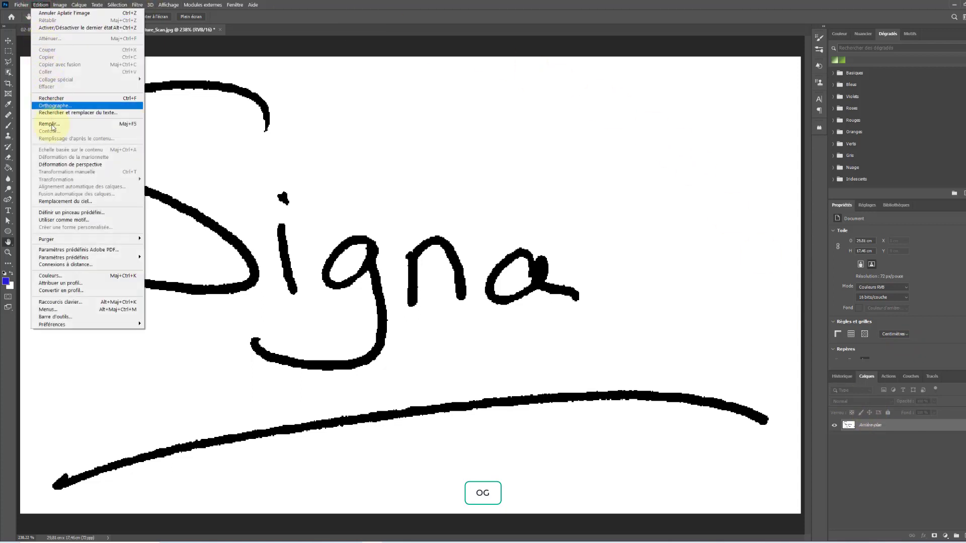
pyautogui.click(84, 213)
pyautogui.click(461, 174)
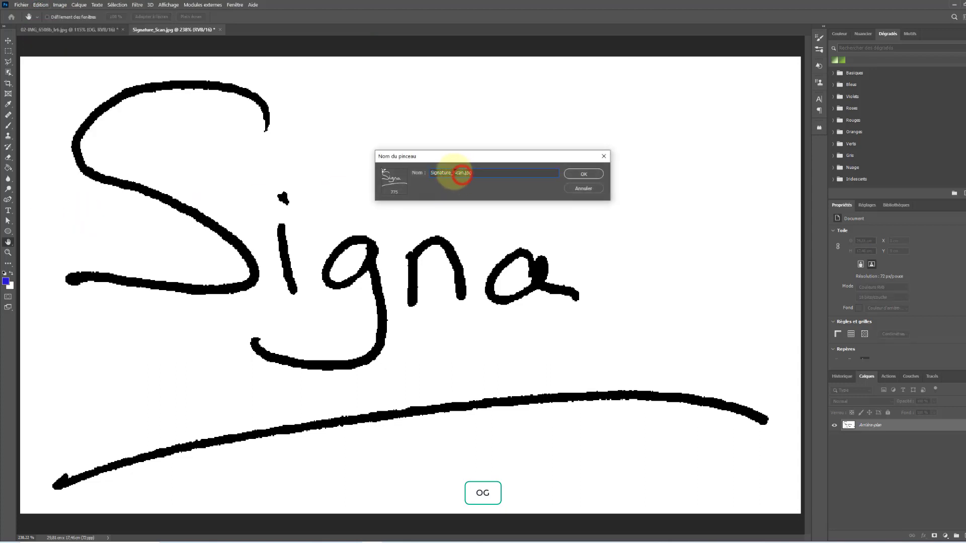
pyautogui.moveTo(461, 173); pyautogui.dragTo(512, 172)
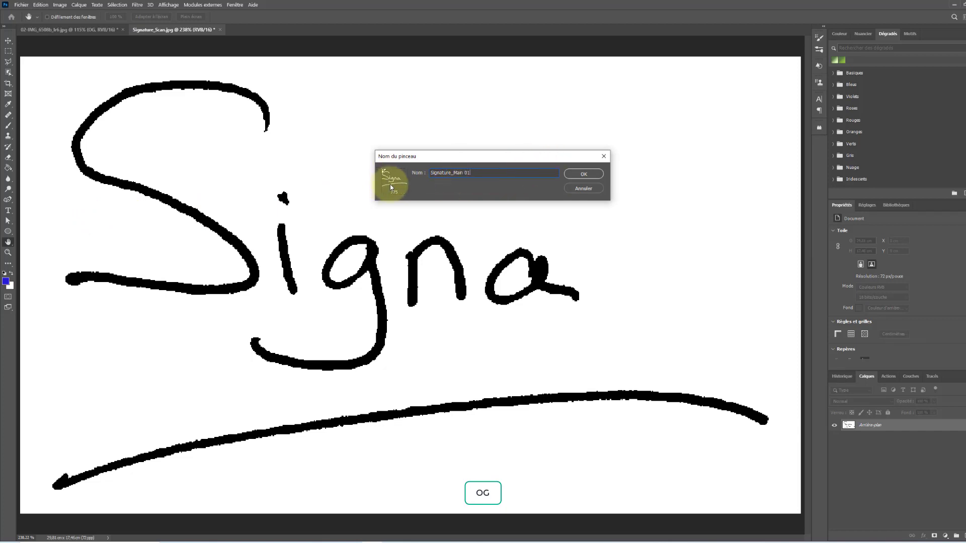
pyautogui.click(584, 174)
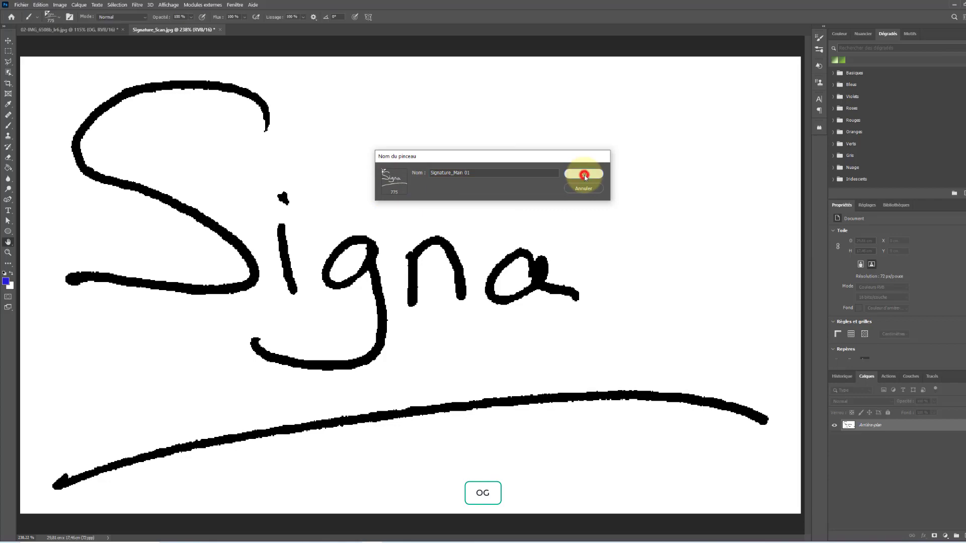
pyautogui.click(475, 216)
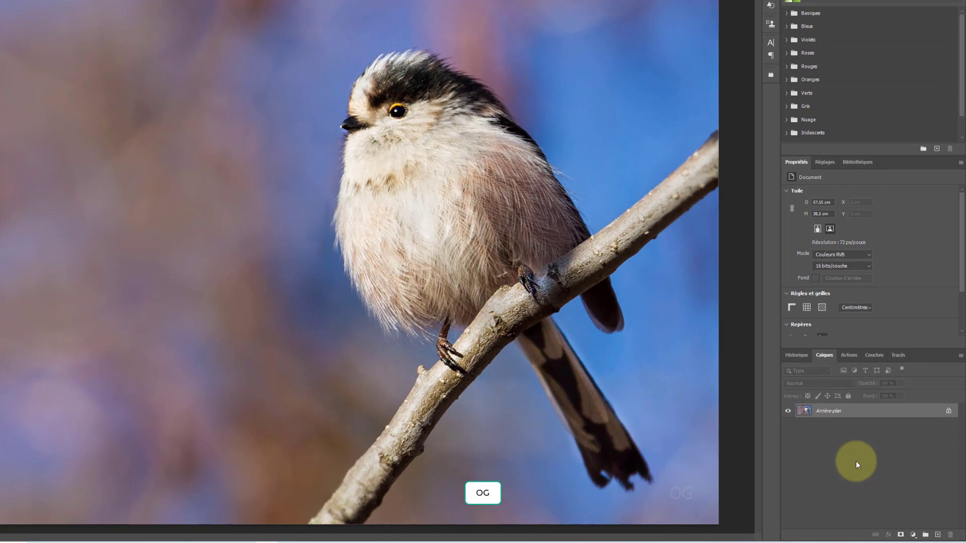
# - Add a new empty layer above the bird photo and look through the saved brush presets
pyautogui.click(938, 536)
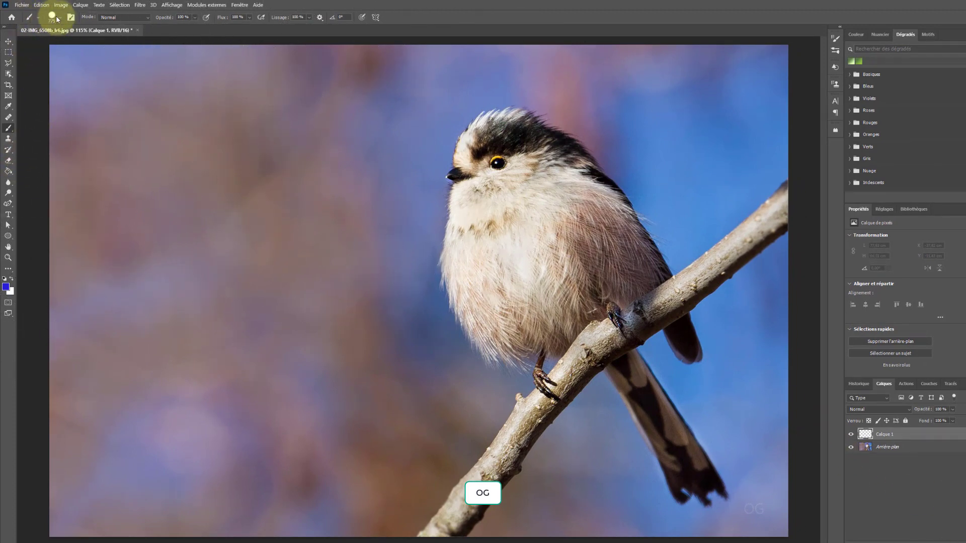
pyautogui.click(71, 19)
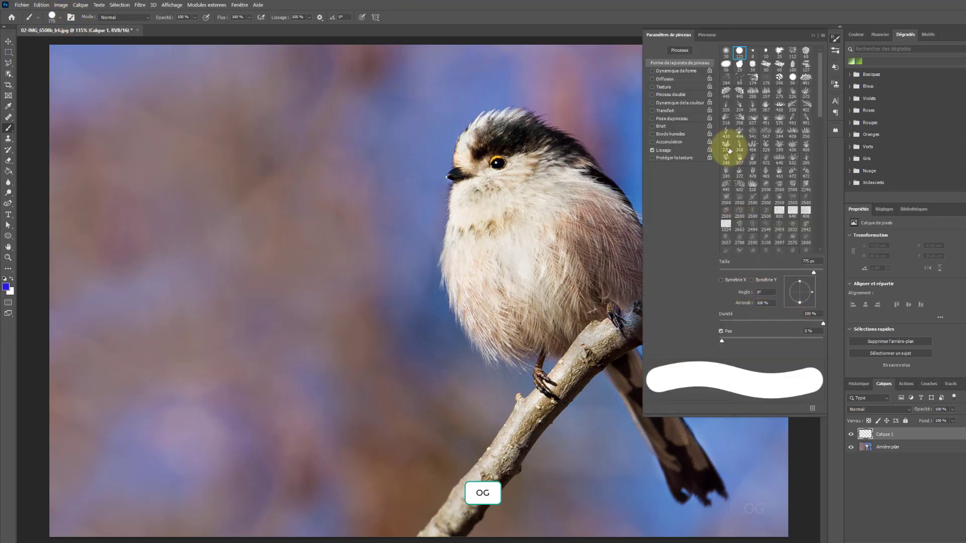
pyautogui.click(707, 37)
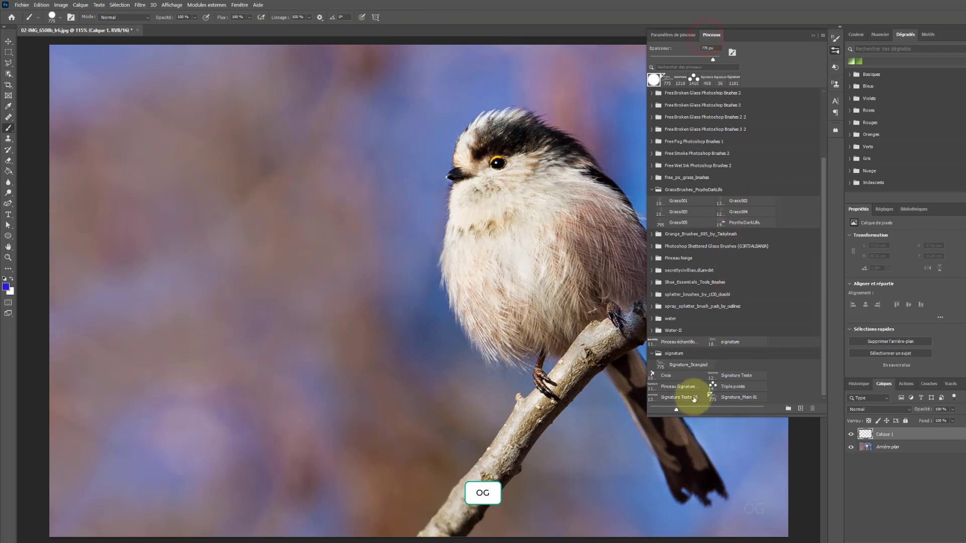
pyautogui.click(811, 35)
# - Choose the Signature Texte brush listed right after Triple points and set its size to 89 px
pyautogui.click(60, 17)
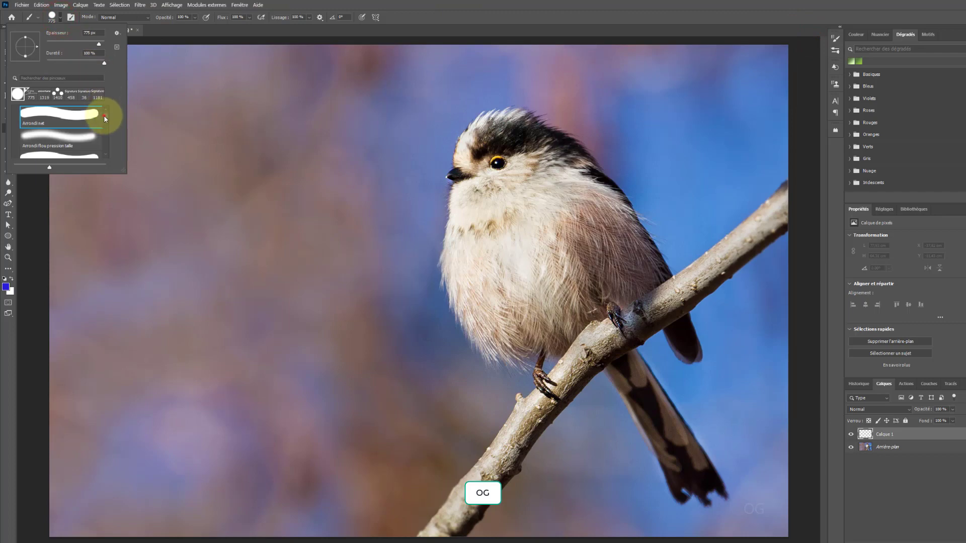
pyautogui.moveTo(104, 118); pyautogui.dragTo(104, 154)
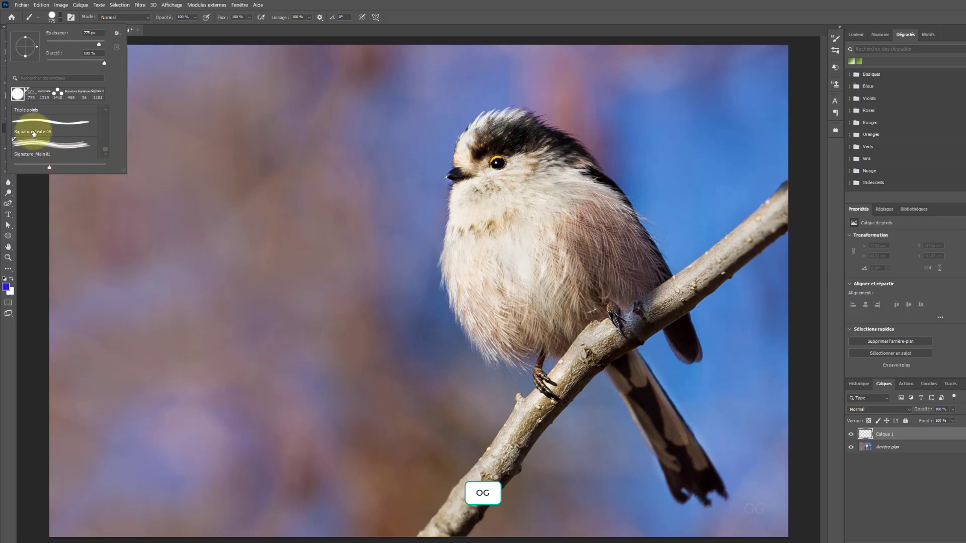
pyautogui.click(36, 131)
pyautogui.click(521, 4)
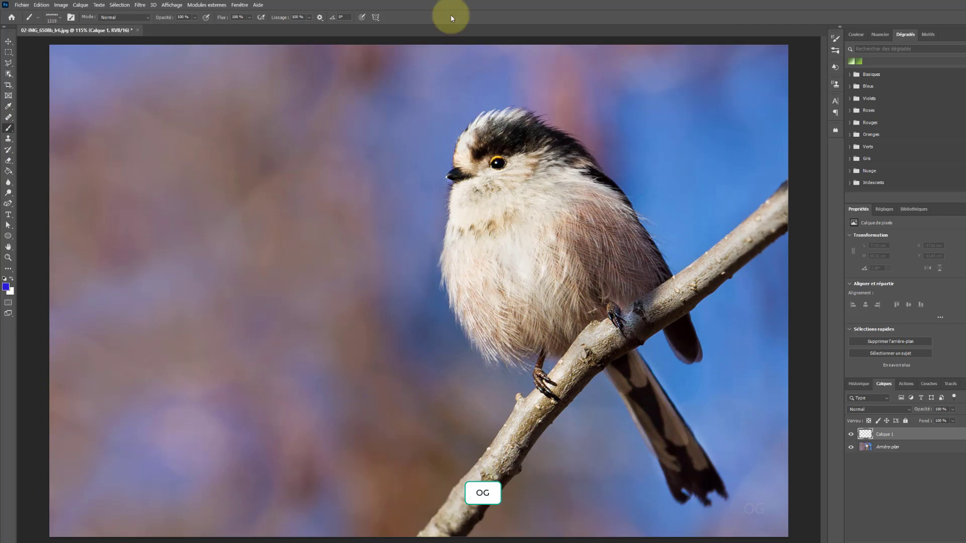
pyautogui.click(60, 21)
pyautogui.moveTo(98, 45); pyautogui.dragTo(66, 46)
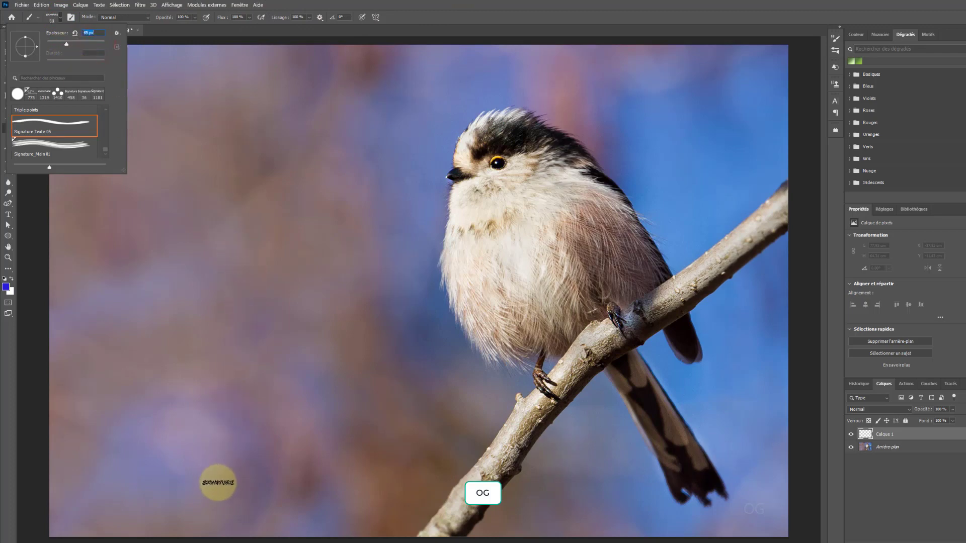
pyautogui.moveTo(66, 44); pyautogui.dragTo(72, 43)
pyautogui.click(455, 4)
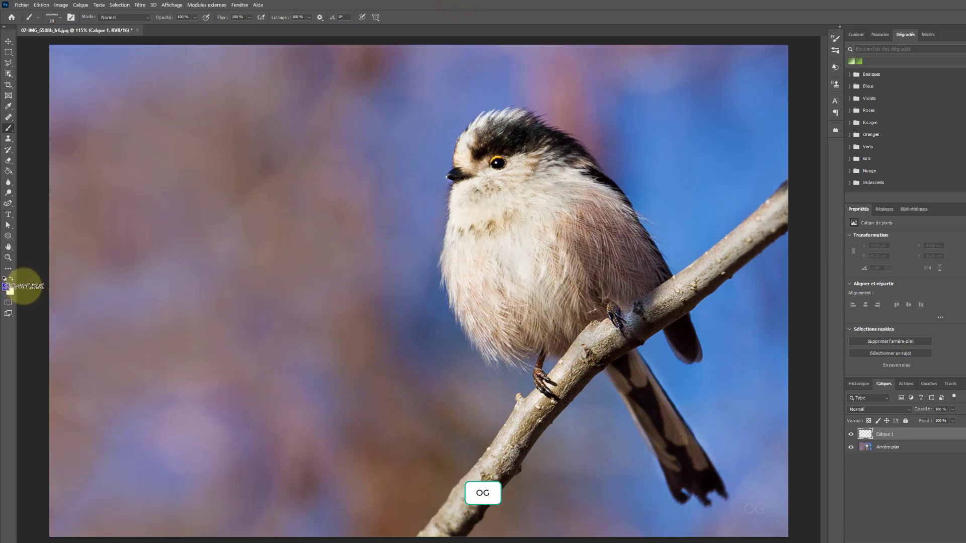
# - Set the foreground colour to pure white (RGB 255, 255, 255)
pyautogui.click(6, 286)
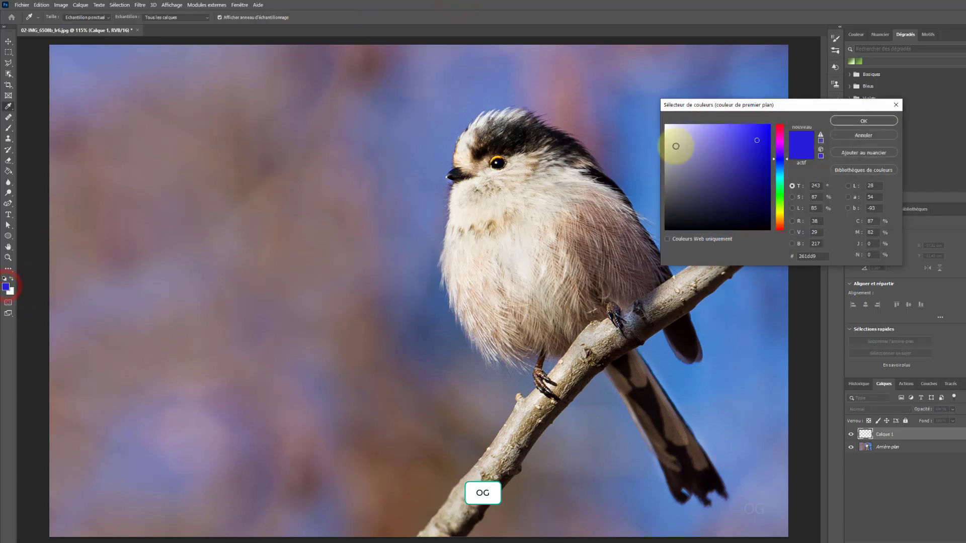
pyautogui.moveTo(675, 144); pyautogui.dragTo(475, 7)
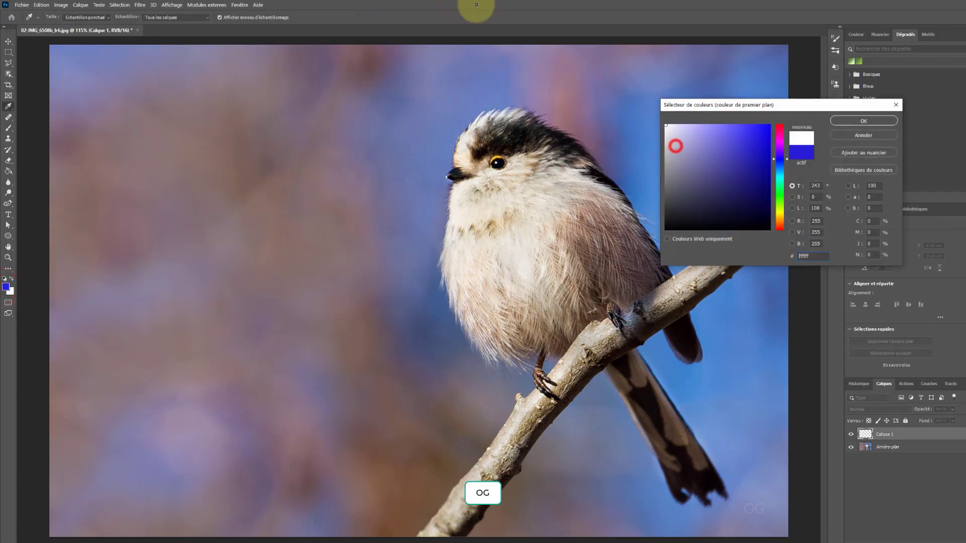
pyautogui.click(853, 119)
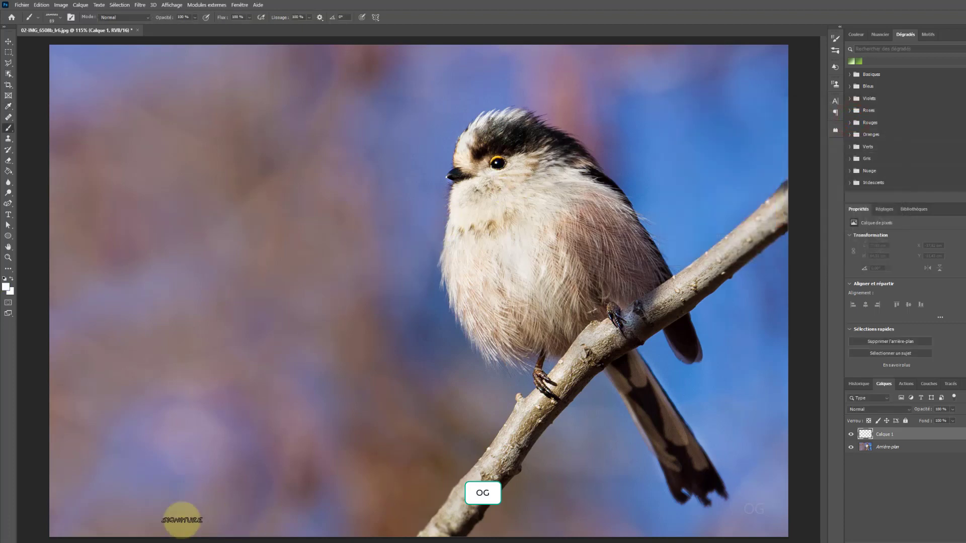
# - Test the text signature brush with single white stamps across the blurred background to the left of the bird
pyautogui.click(174, 506)
pyautogui.click(270, 455)
pyautogui.click(323, 360)
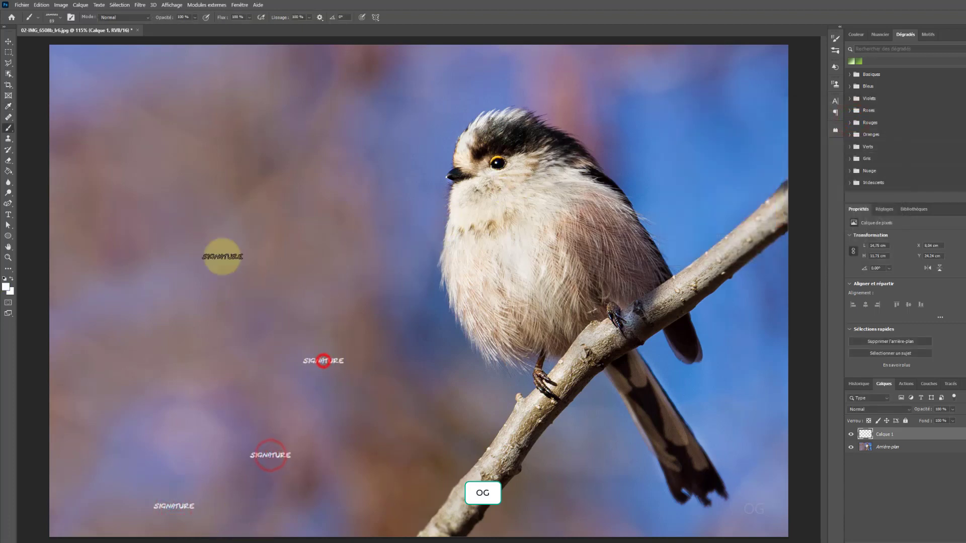
pyautogui.click(206, 252)
pyautogui.click(195, 384)
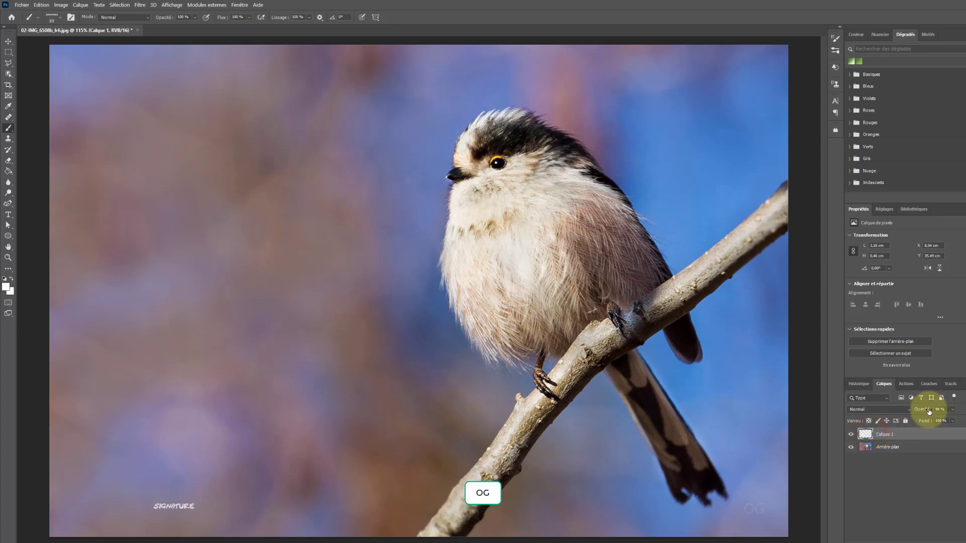
# - Try a reduced opacity on the signature stamp layer and restore it to 100 %
pyautogui.moveTo(929, 411); pyautogui.dragTo(925, 412)
pyautogui.click(940, 409)
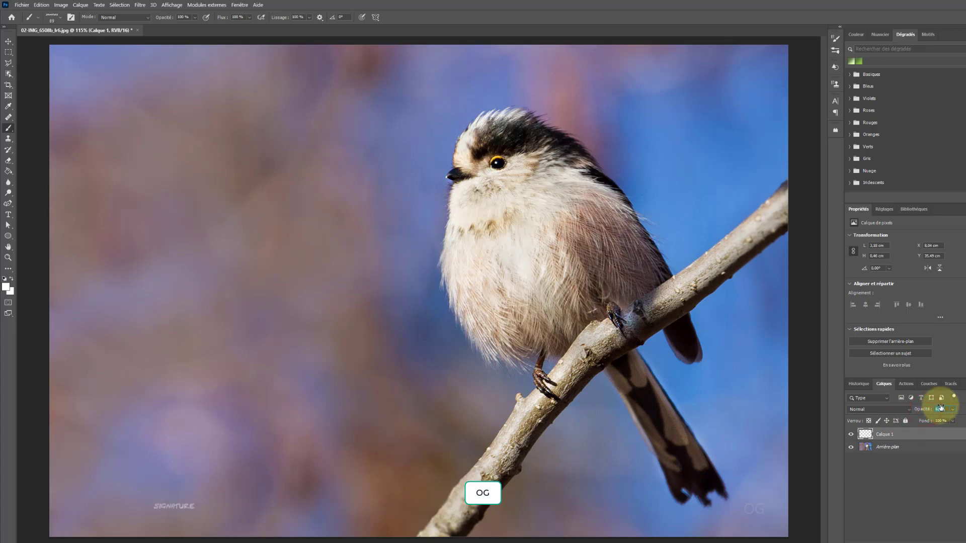
pyautogui.moveTo(941, 408)
pyautogui.mouseDown()
pyautogui.moveTo(960, 408)
pyautogui.moveTo(930, 412)
pyautogui.moveTo(964, 409)
pyautogui.mouseUp()
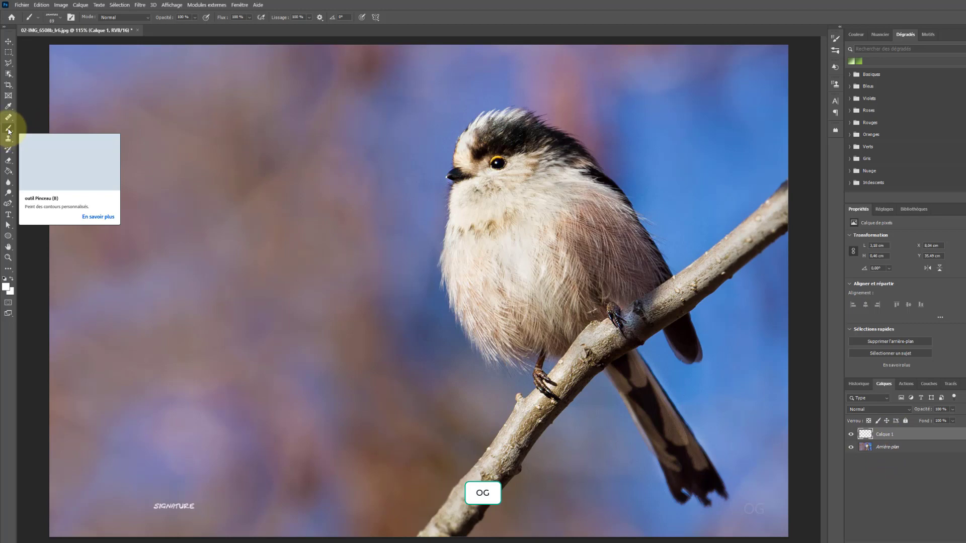
# - Choose the Signature_Main 01 brush and reduce its size to about 125 px
pyautogui.click(58, 20)
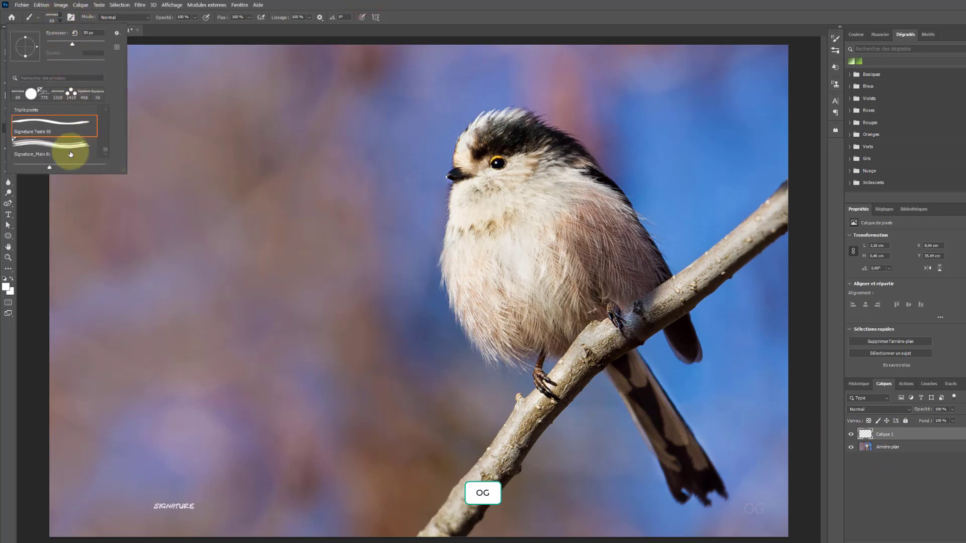
pyautogui.click(31, 151)
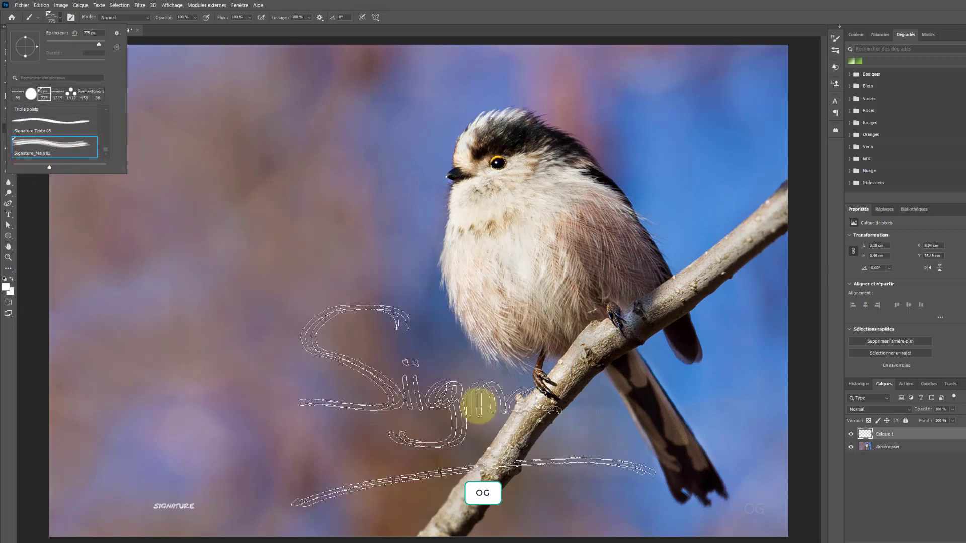
pyautogui.click(539, 4)
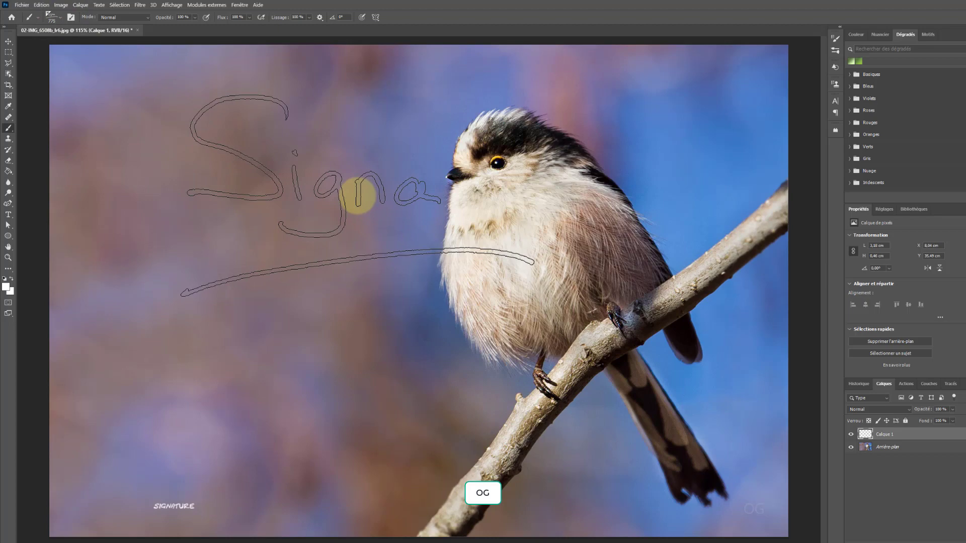
pyautogui.moveTo(358, 195); pyautogui.dragTo(197, 217)
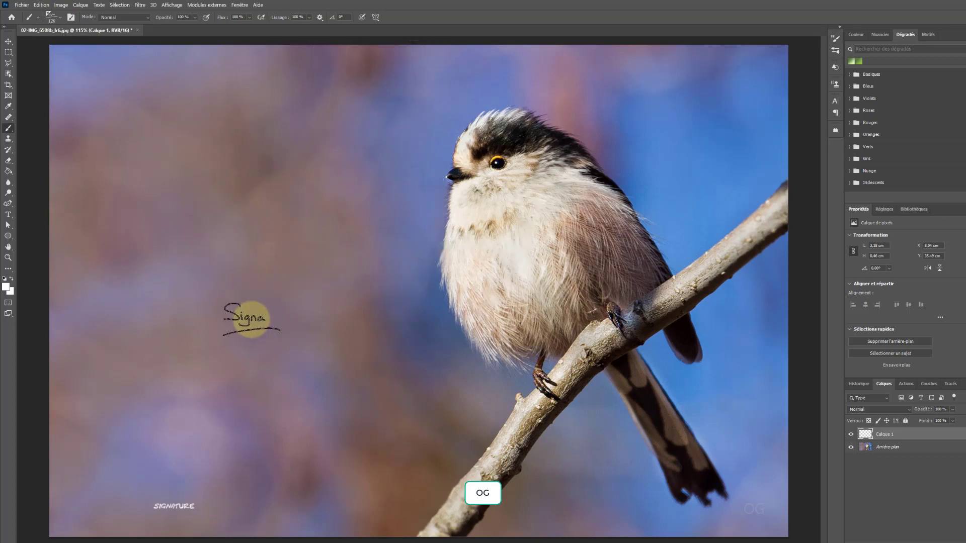
# - Test white handwritten signature stamps to the left of the bird, and place a single one on the blue background above the branch
pyautogui.click(302, 467)
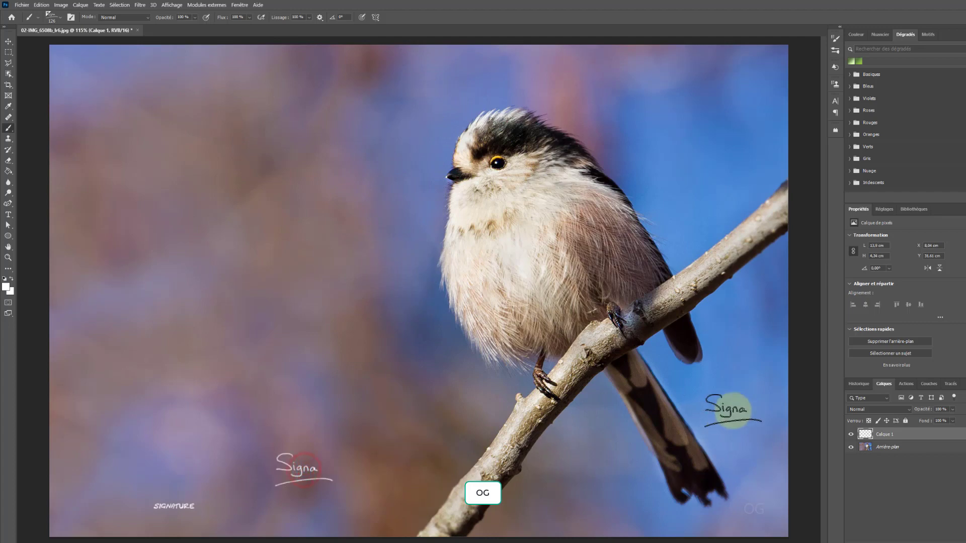
pyautogui.click(371, 341)
pyautogui.click(252, 351)
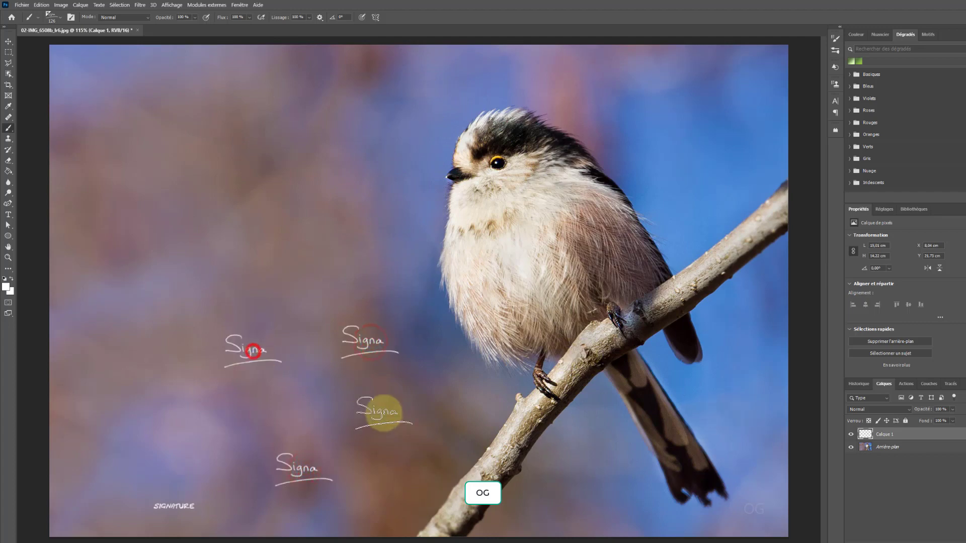
pyautogui.click(384, 412)
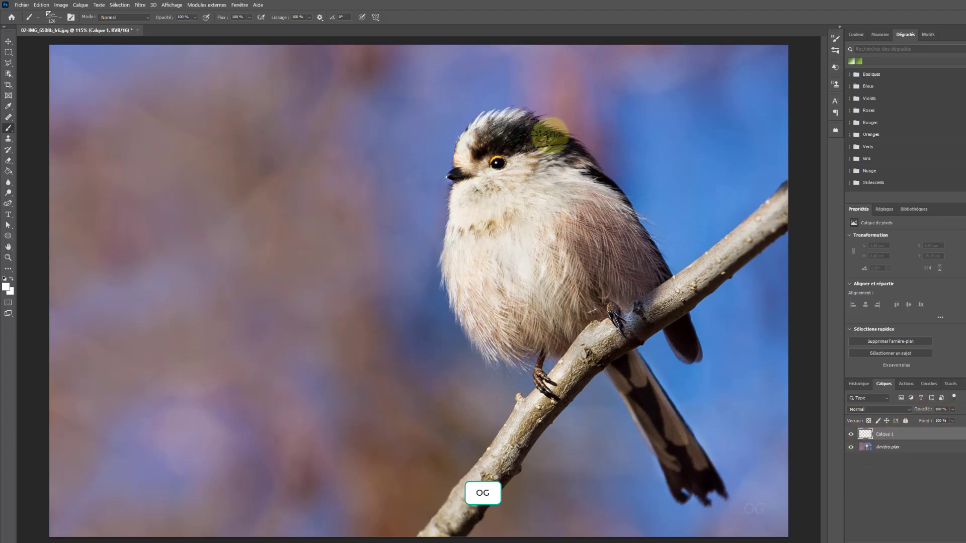
pyautogui.click(682, 156)
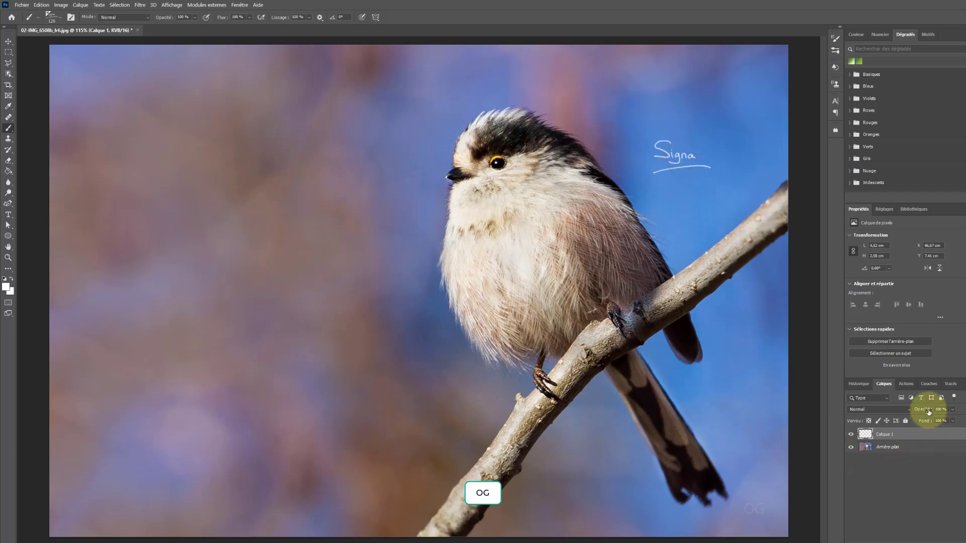
# - Try a drop shadow layer effect on the signature layer Calque 1, keeping the signature in view
pyautogui.moveTo(928, 412); pyautogui.dragTo(963, 408)
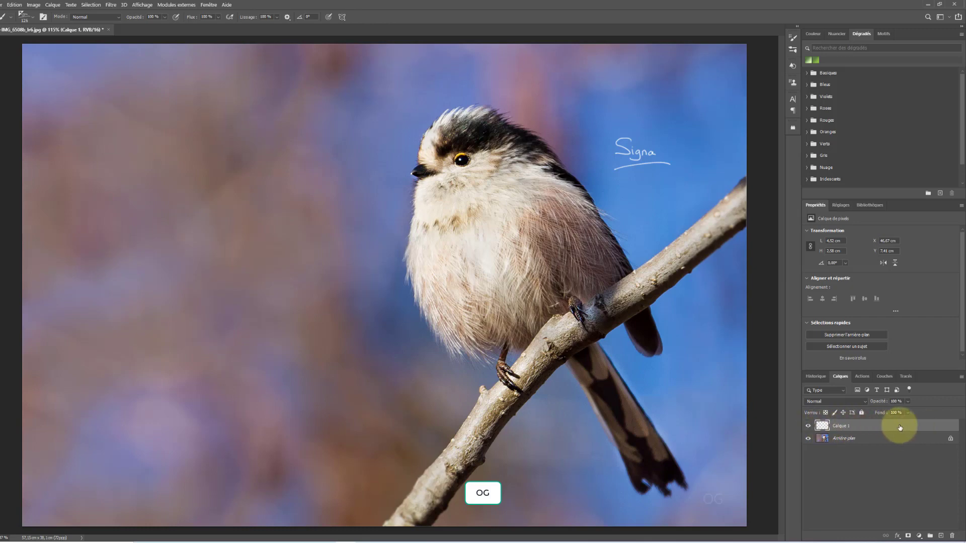
pyautogui.click(922, 427)
pyautogui.doubleClick(922, 427)
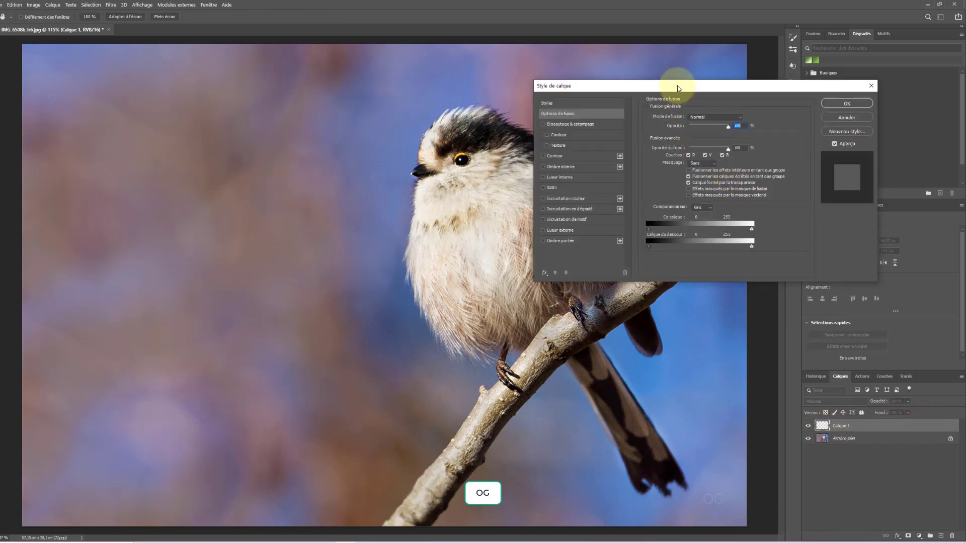
pyautogui.moveTo(677, 89); pyautogui.dragTo(352, 181)
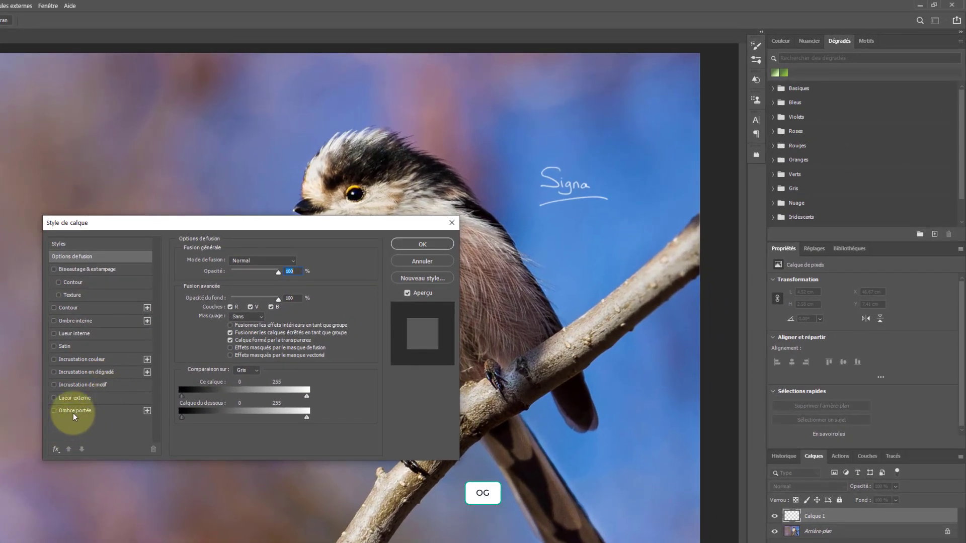
pyautogui.click(74, 413)
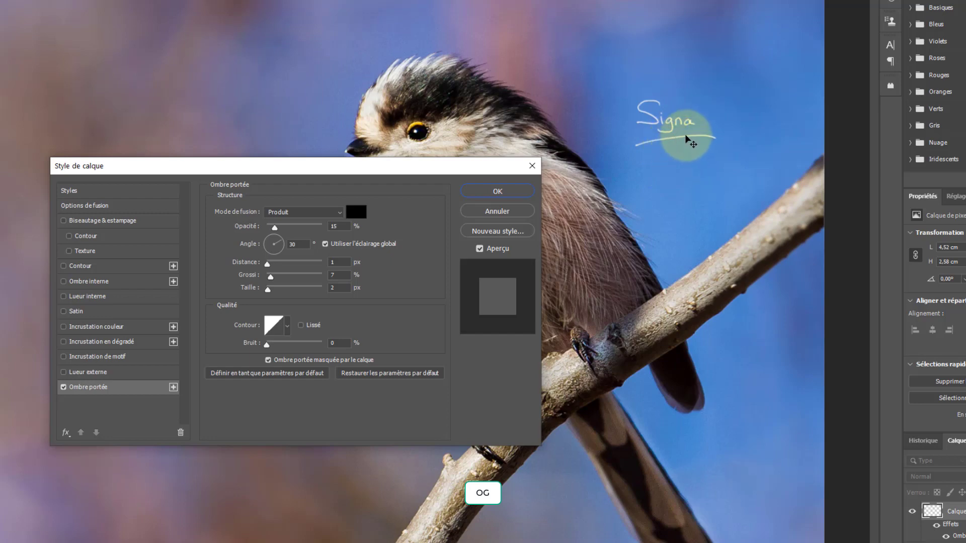
# - Try a drop shadow opacity of 51 % and shift the shadow around the signature, at about 104° and 4 px distance
pyautogui.moveTo(686, 136)
pyautogui.mouseDown()
pyautogui.moveTo(677, 146)
pyautogui.moveTo(692, 191)
pyautogui.moveTo(689, 143)
pyautogui.mouseUp()
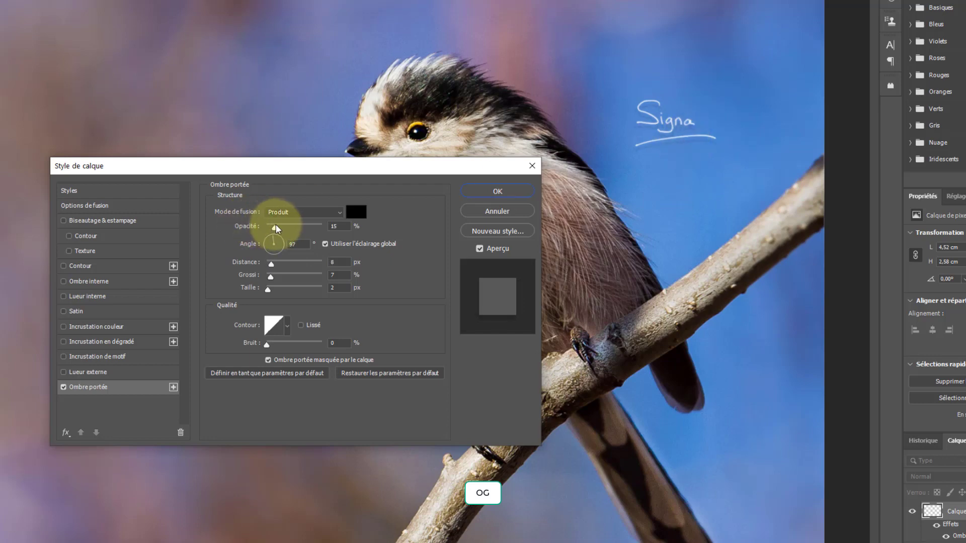
pyautogui.moveTo(274, 227)
pyautogui.mouseDown()
pyautogui.moveTo(319, 227)
pyautogui.moveTo(276, 230)
pyautogui.moveTo(296, 227)
pyautogui.mouseUp()
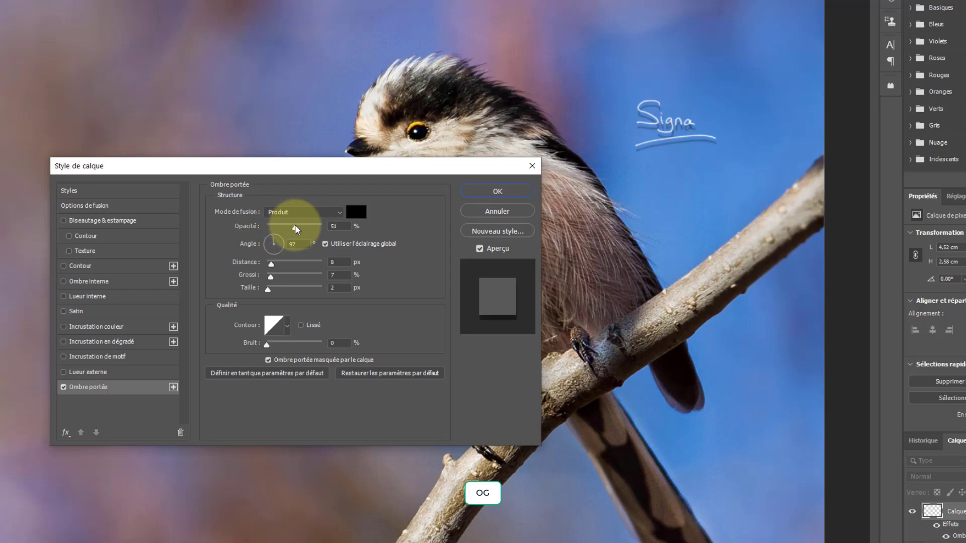
pyautogui.moveTo(673, 146); pyautogui.dragTo(673, 145)
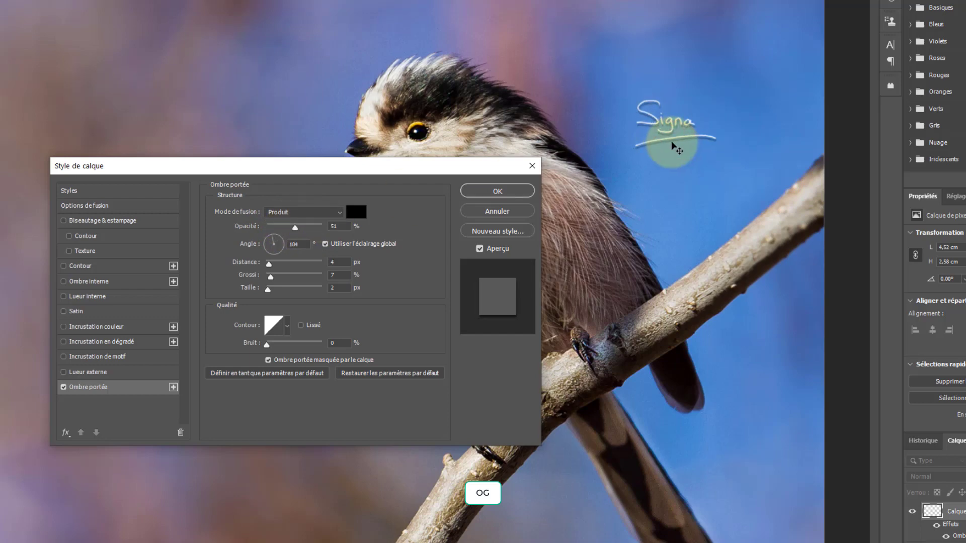
pyautogui.moveTo(672, 142); pyautogui.dragTo(672, 142)
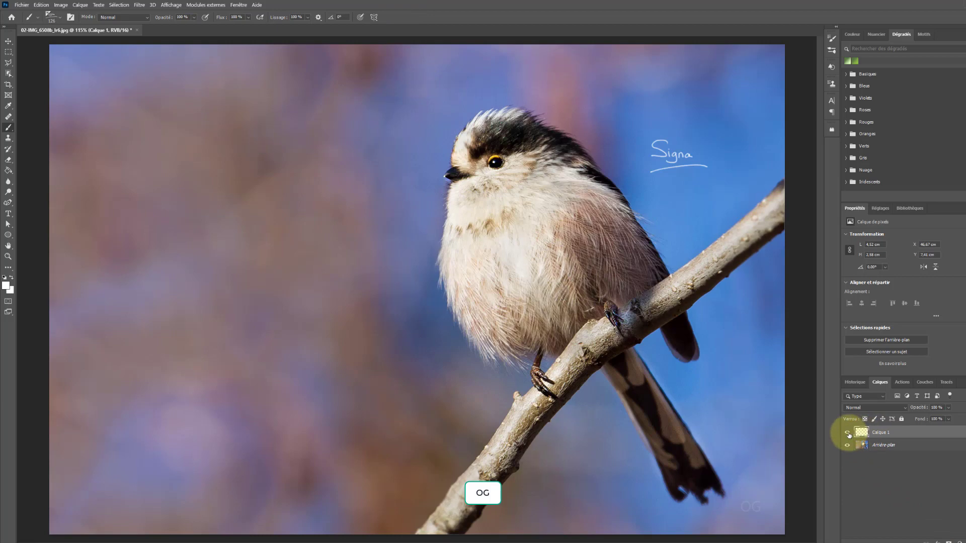
# - Toggle the signature layer's visibility, then move the signature onto the blurred background at the photo's lower left
pyautogui.click(847, 434)
pyautogui.click(848, 434)
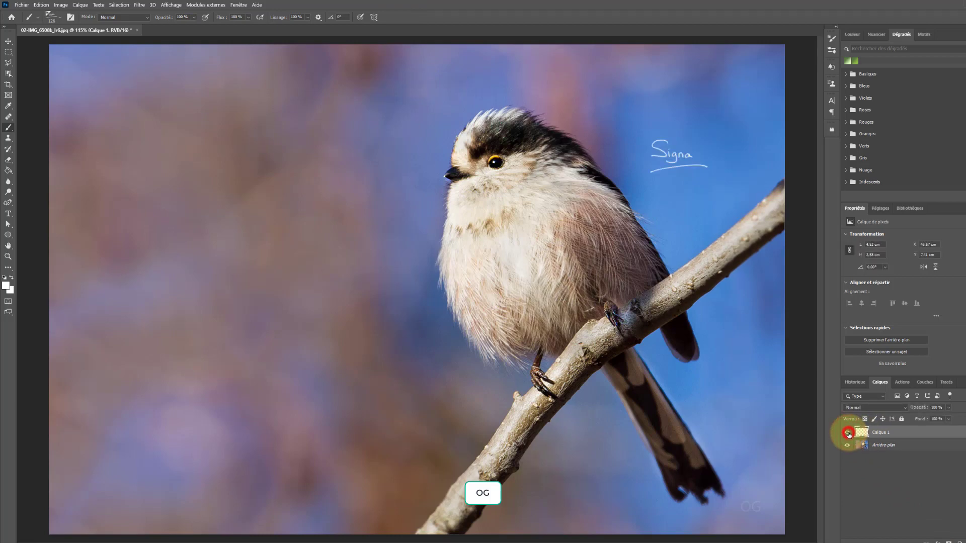
pyautogui.click(912, 431)
pyautogui.press('v')
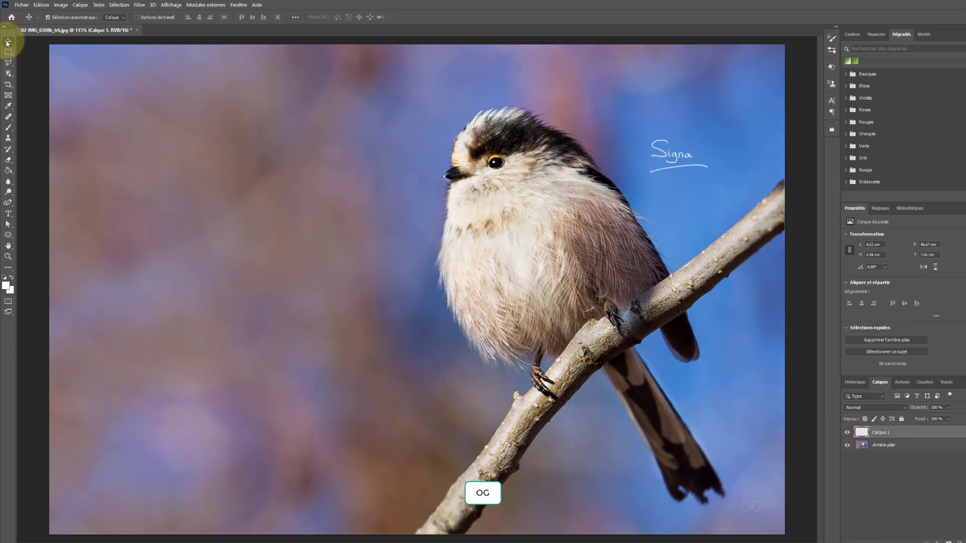
pyautogui.moveTo(663, 156)
pyautogui.mouseDown()
pyautogui.moveTo(520, 161)
pyautogui.moveTo(377, 254)
pyautogui.moveTo(375, 438)
pyautogui.moveTo(524, 468)
pyautogui.moveTo(543, 491)
pyautogui.moveTo(528, 352)
pyautogui.moveTo(466, 268)
pyautogui.moveTo(393, 312)
pyautogui.moveTo(478, 446)
pyautogui.moveTo(509, 452)
pyautogui.moveTo(250, 437)
pyautogui.mouseUp()
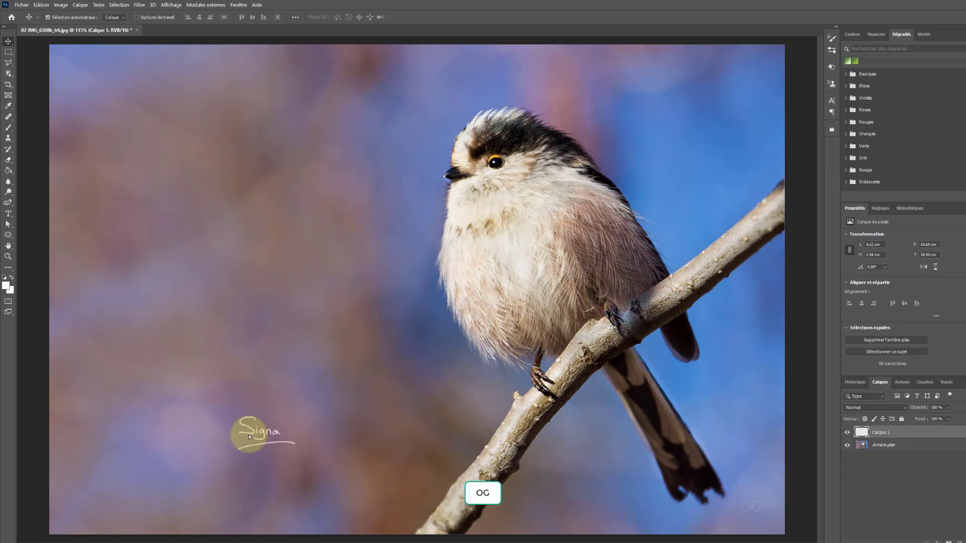
pyautogui.click(20, 5)
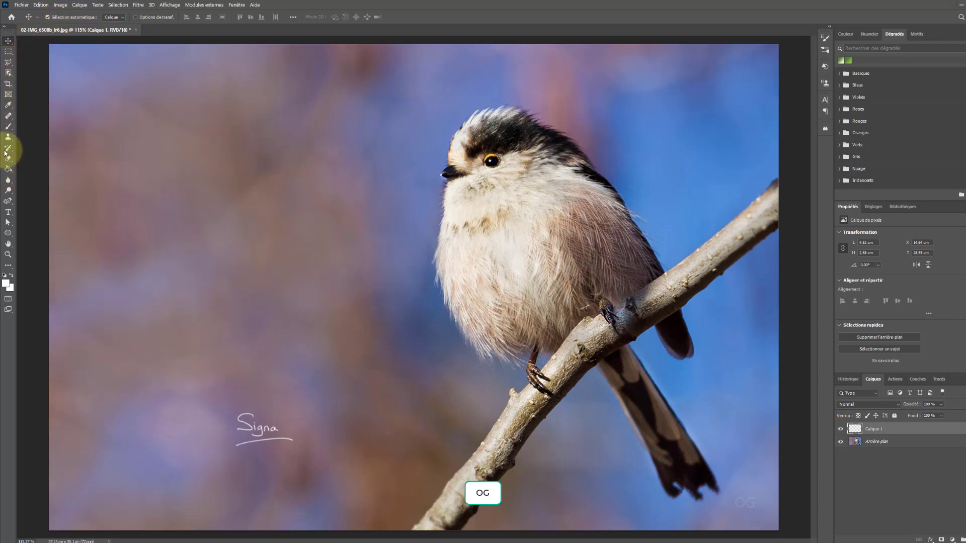
# - Select the Signature_Main 01, Signature Texte 05 and Pinceau Signature 02 brush presets together and bring up the brush management options
pyautogui.click(10, 127)
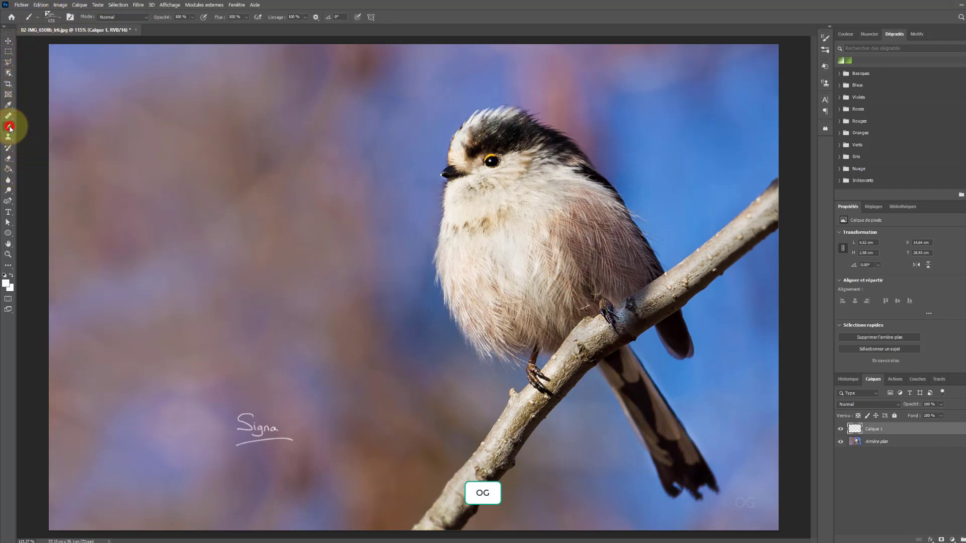
pyautogui.click(69, 18)
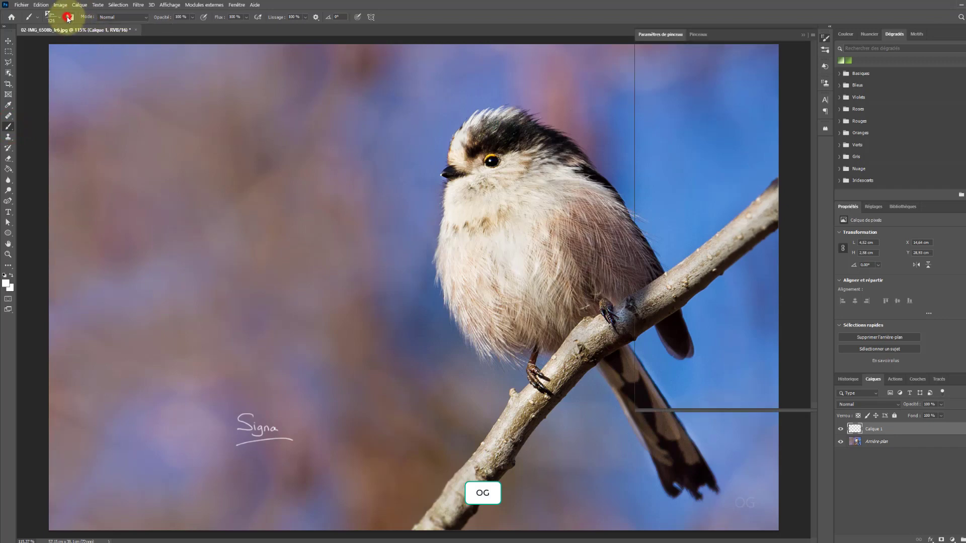
pyautogui.click(699, 34)
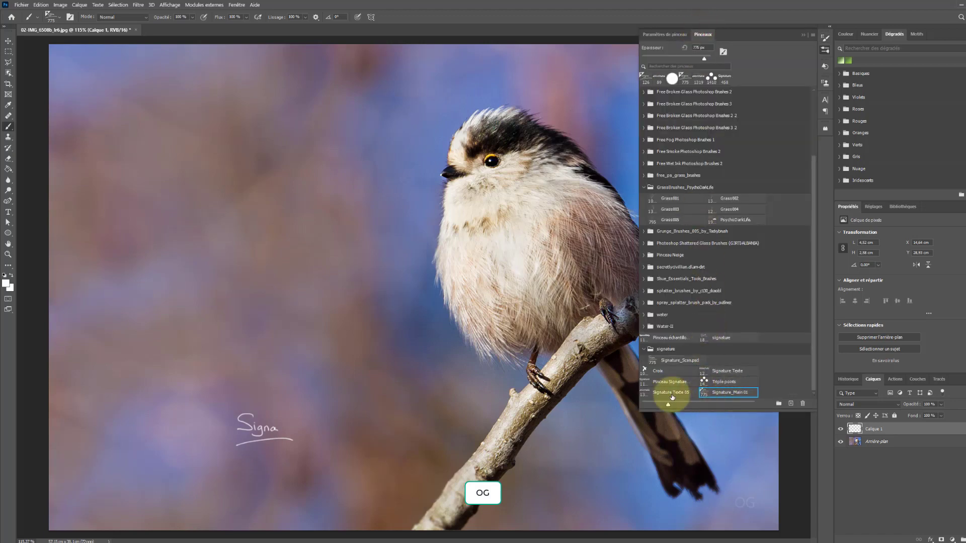
pyautogui.keyDown('ctrl'); pyautogui.click(672, 395); pyautogui.keyUp('ctrl')
pyautogui.keyDown('ctrl'); pyautogui.click(679, 382); pyautogui.keyUp('ctrl')
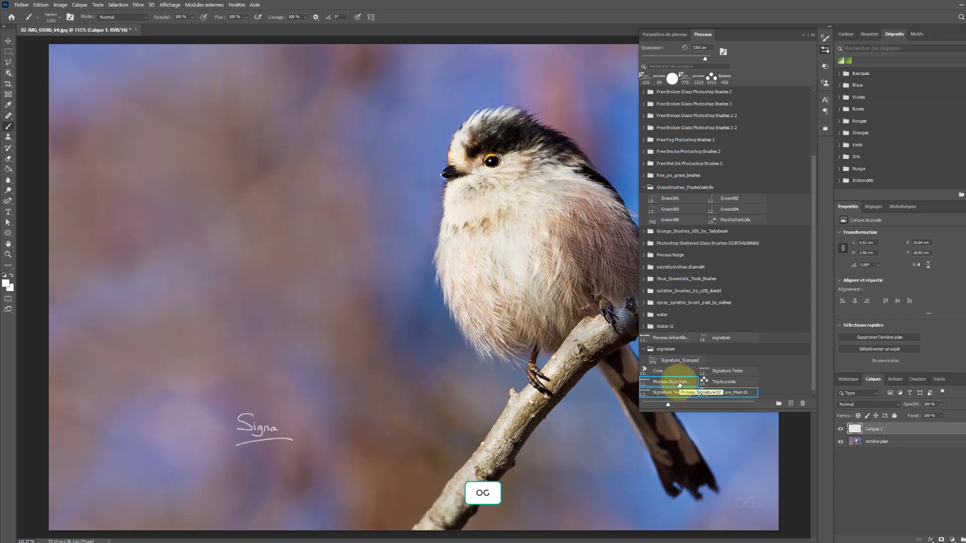
pyautogui.click(812, 34)
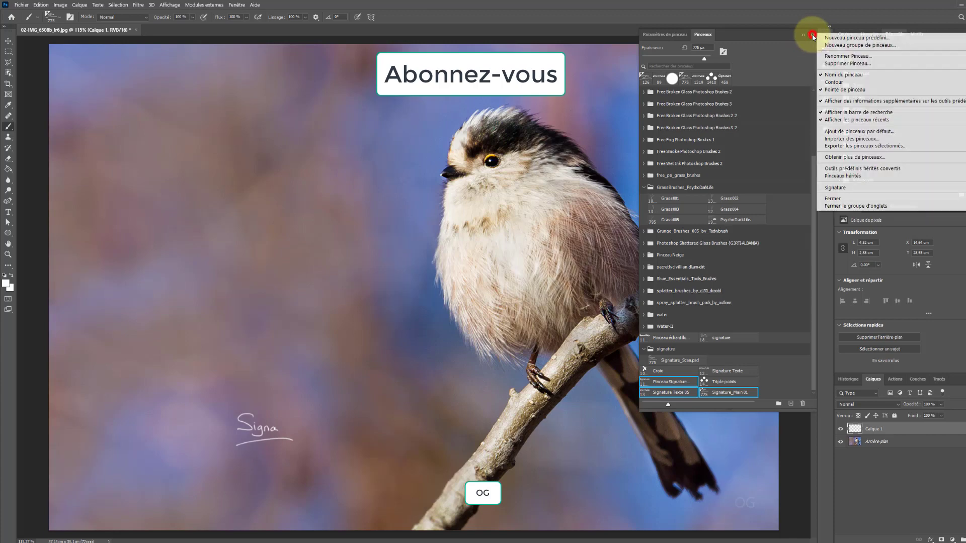